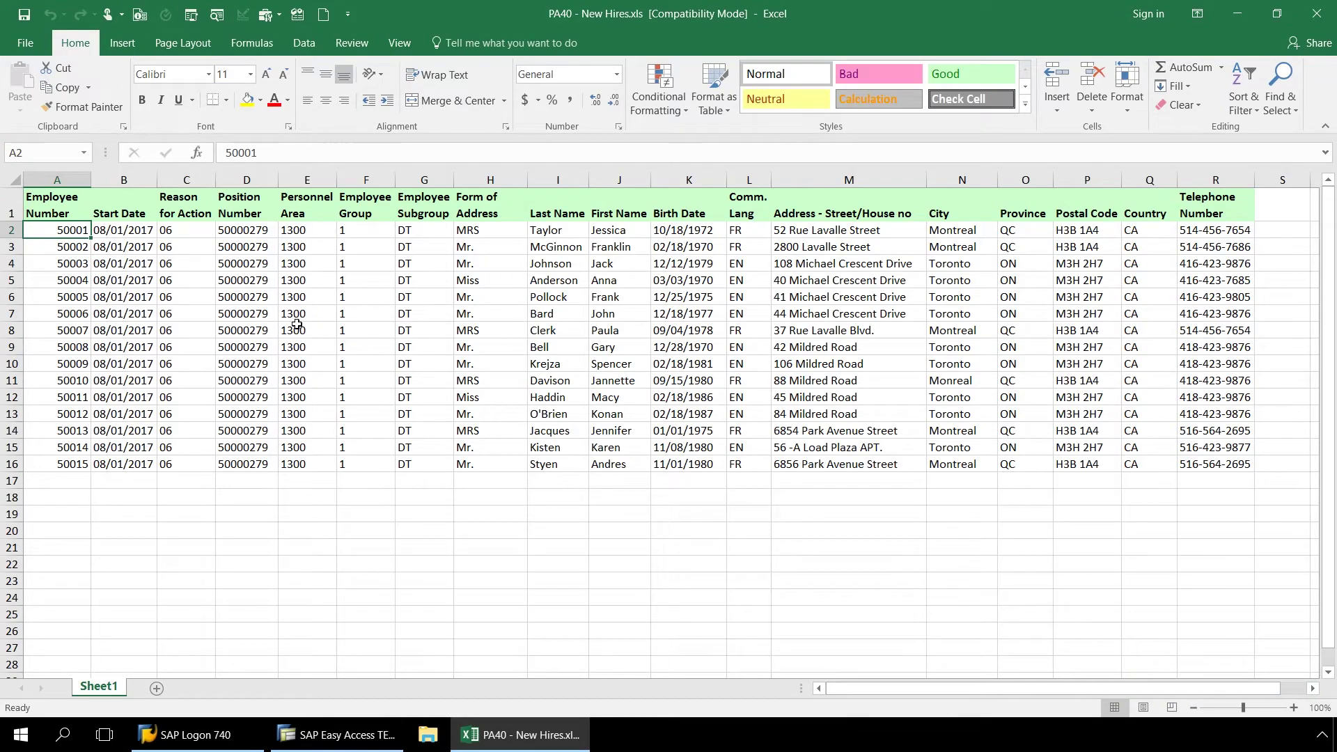
Minimize the new-hires Excel workbook and launch Process Runner from its desktop shortcut.
click(1236, 14)
double_click(624, 306)
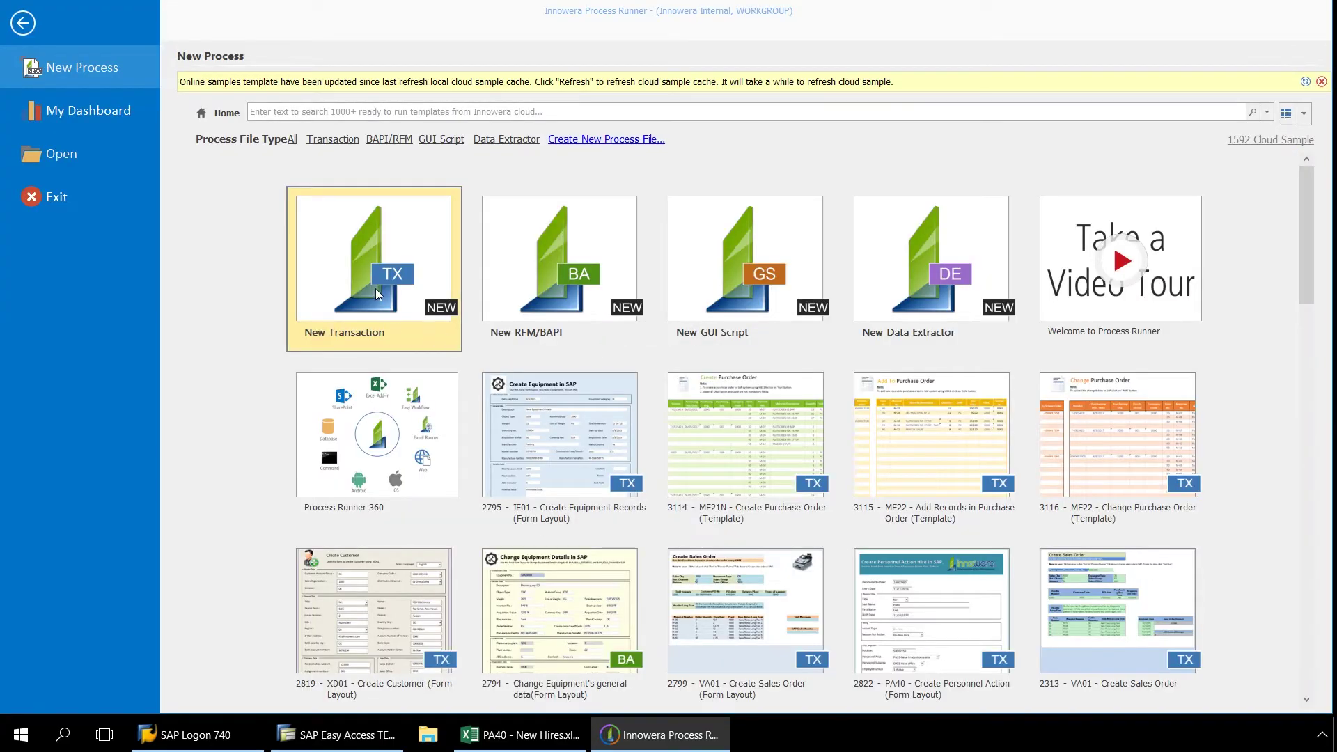
Create a new PA40 transaction process with 'Run in batch input mode and Stop on COMMIT' unchecked.
click(373, 287)
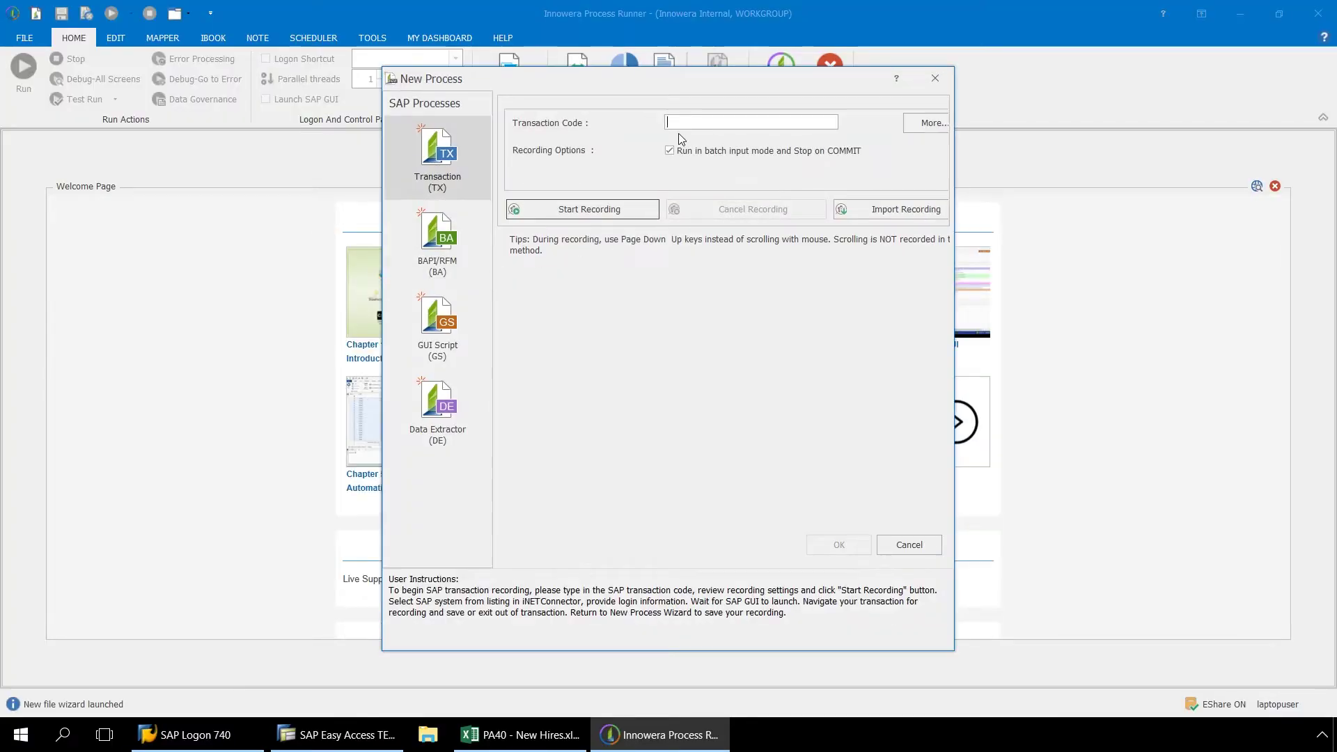
text(PA40)
click(668, 151)
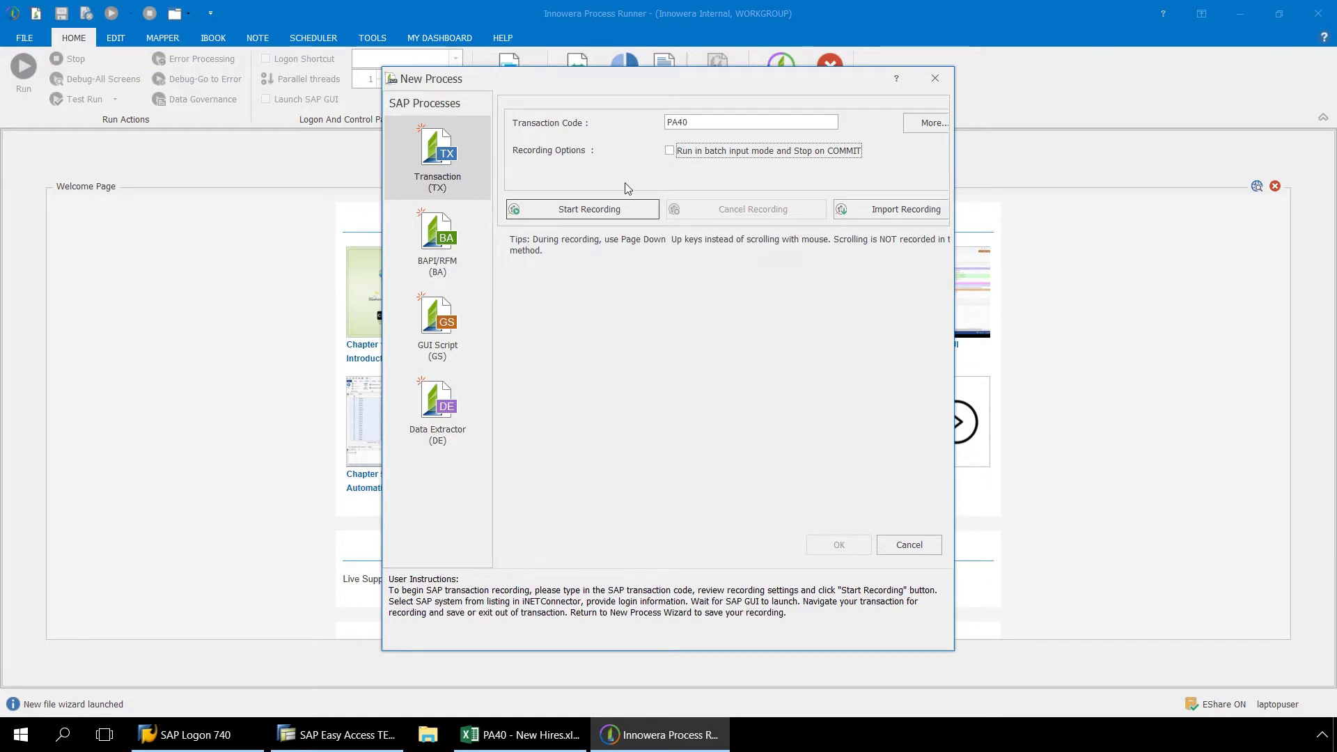
Start recording and log on to SAP system LG_47 with the account password.
click(582, 213)
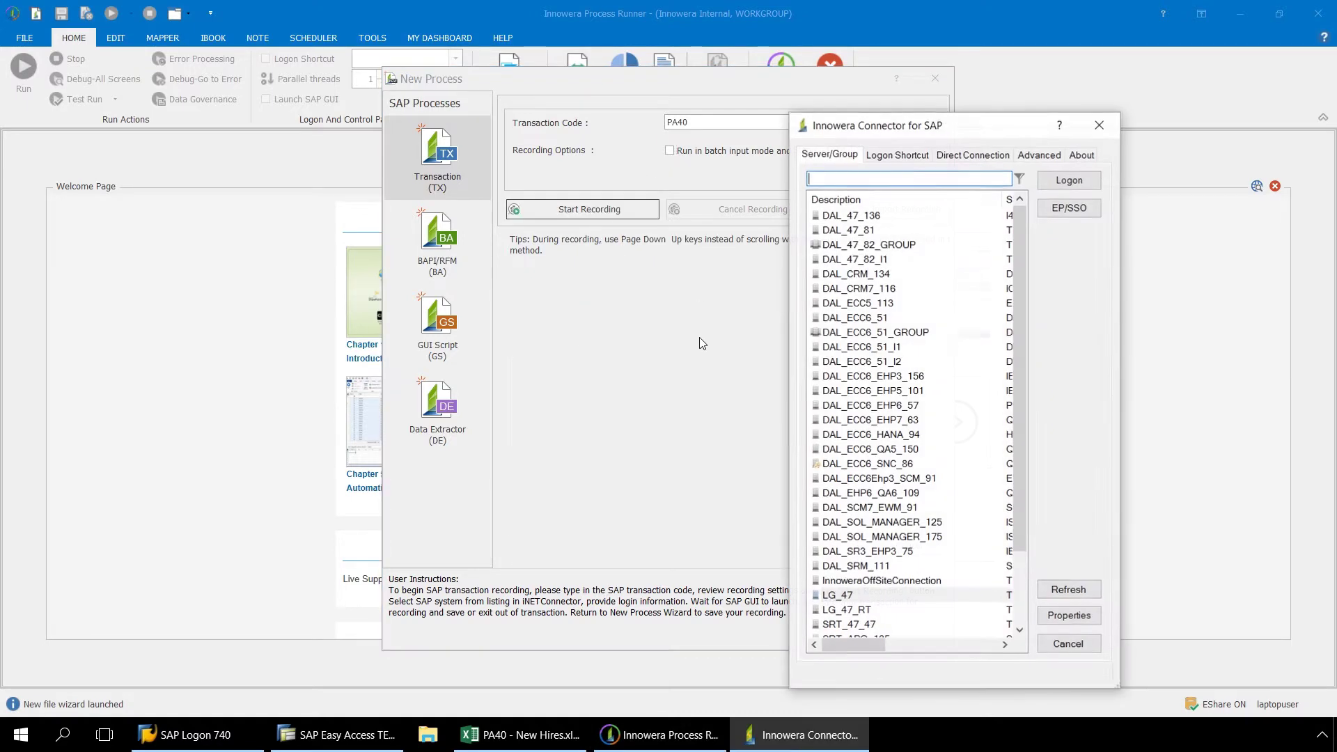
click(844, 597)
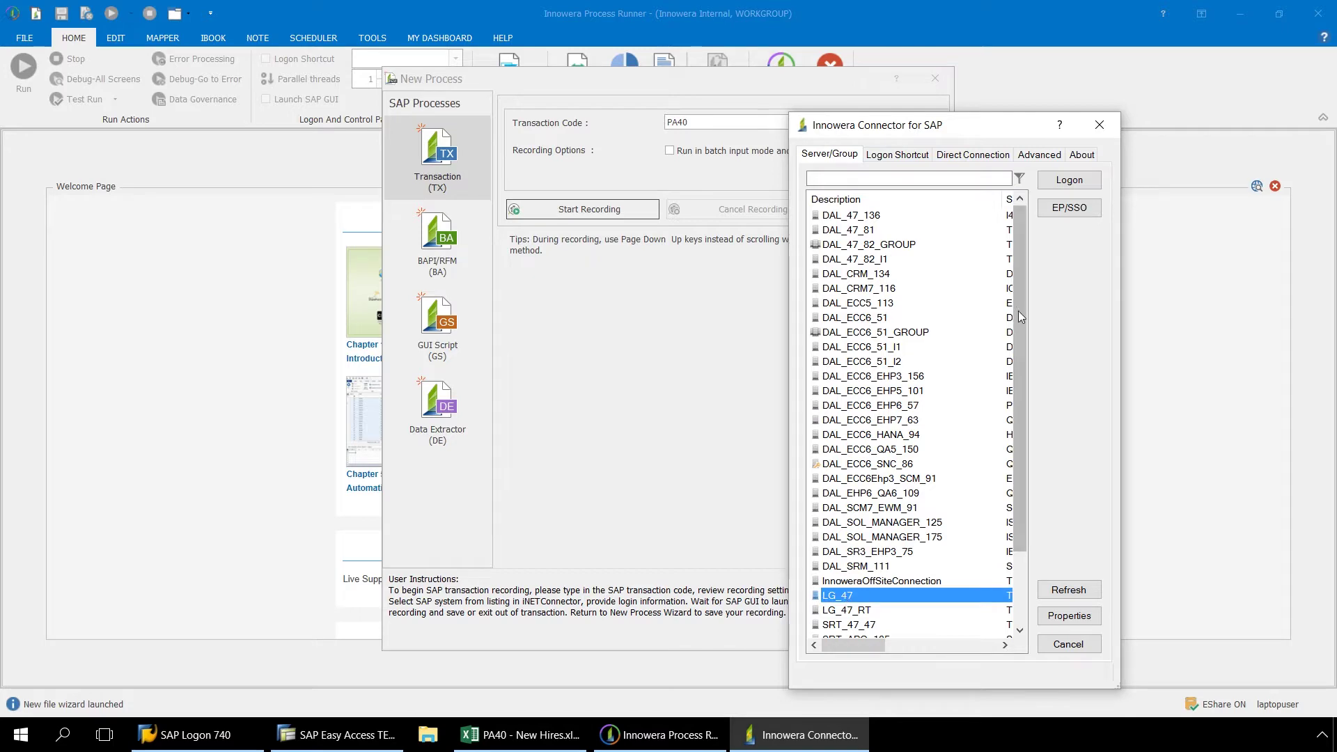
click(1069, 180)
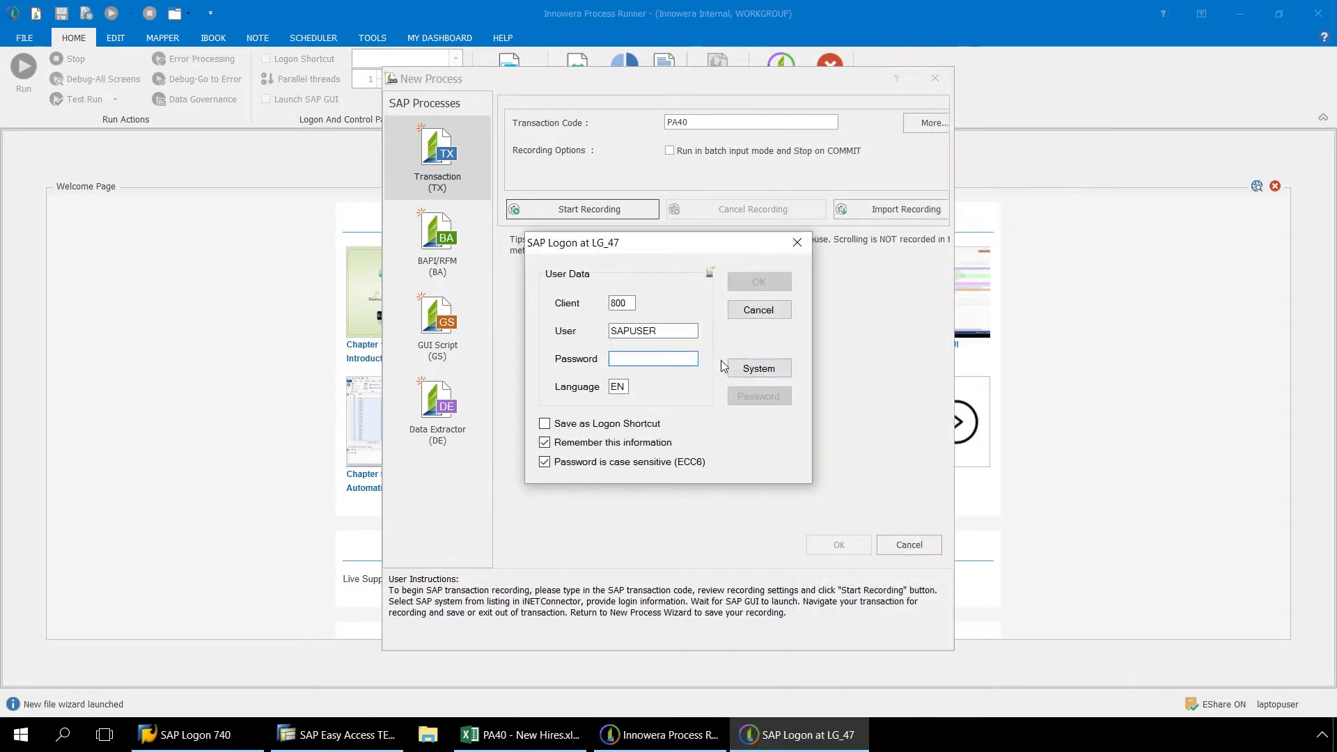
text(****)
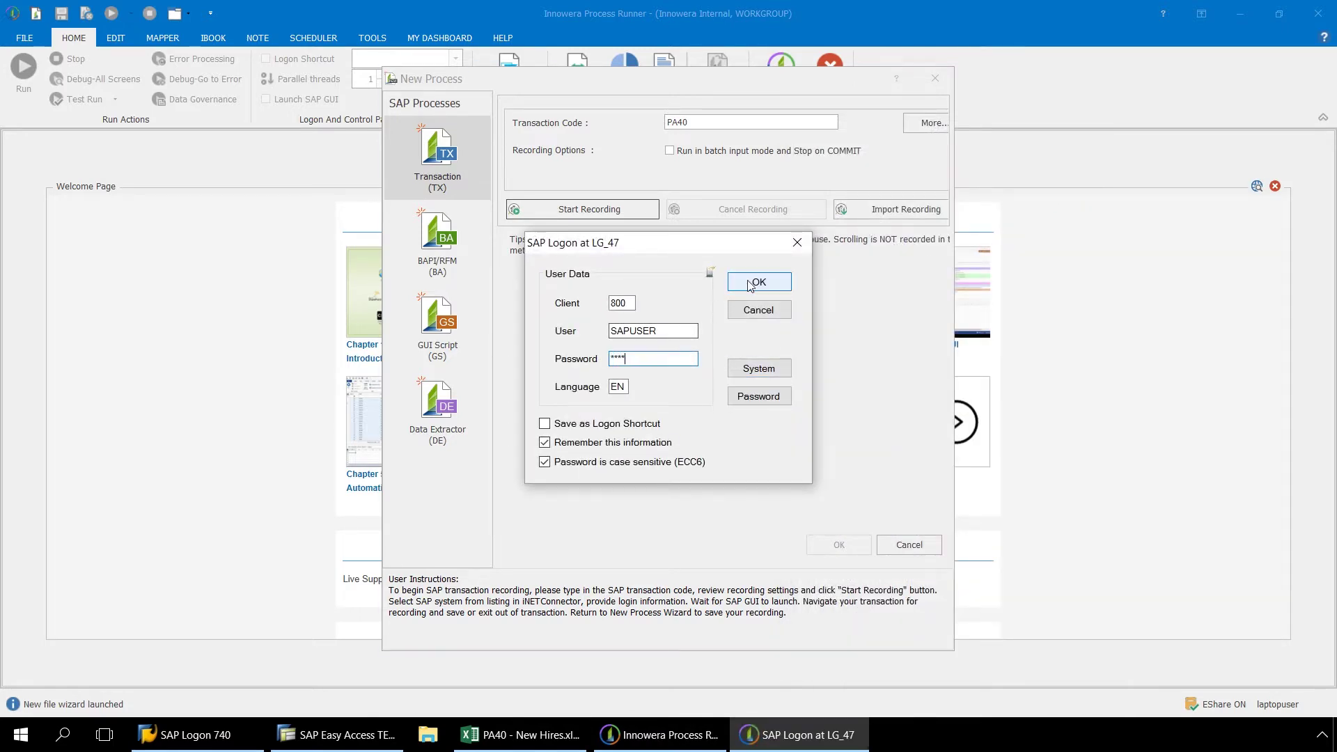
key(Return)
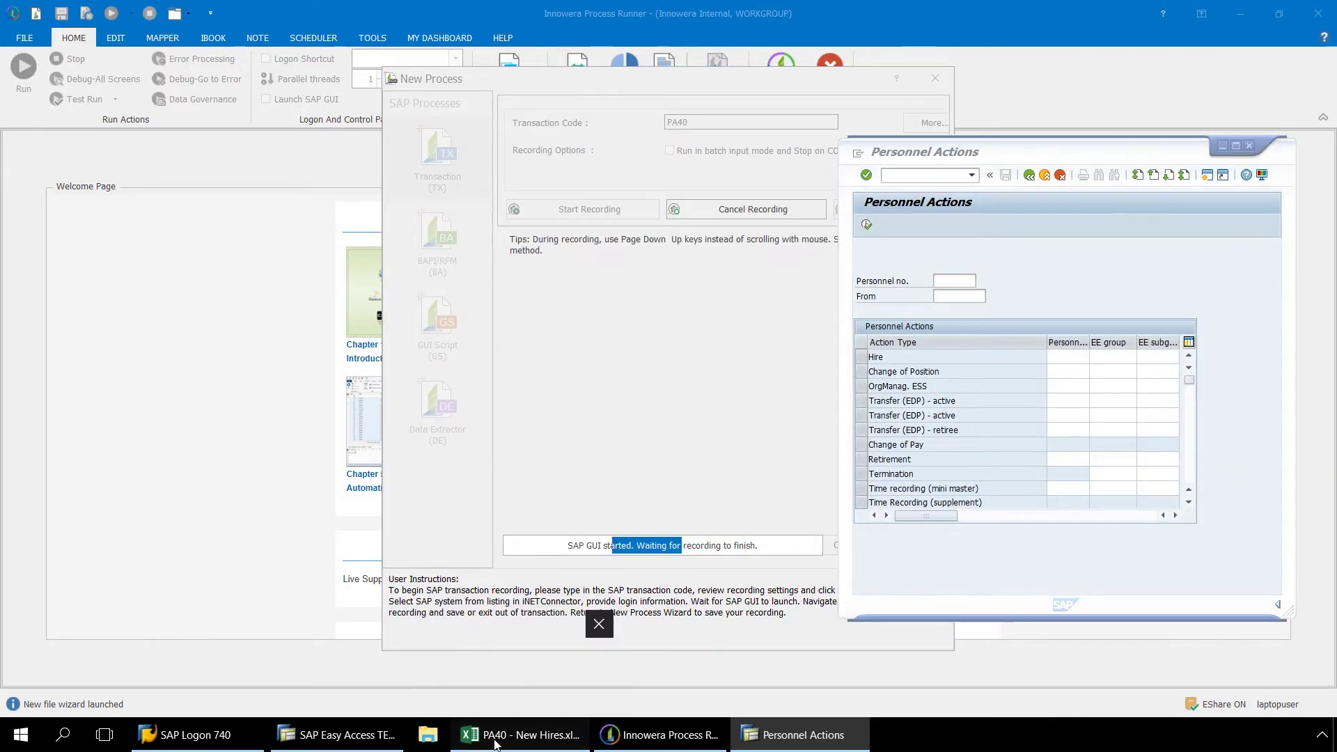
click(536, 680)
Execute a Hire action for personnel number 50001 effective 08/01/2017, with SAP beside the spreadsheet.
click(763, 746)
drag(1179, 156, 1100, 89)
click(867, 216)
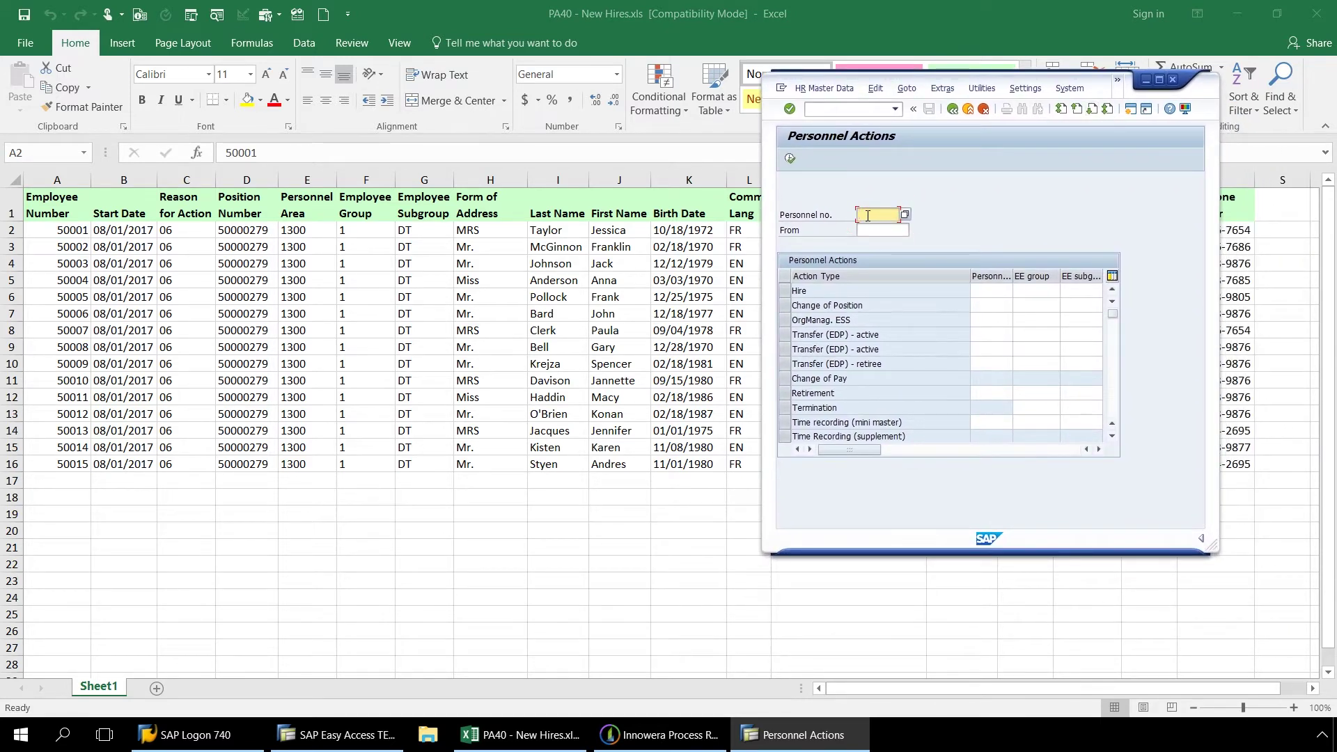
text(5)
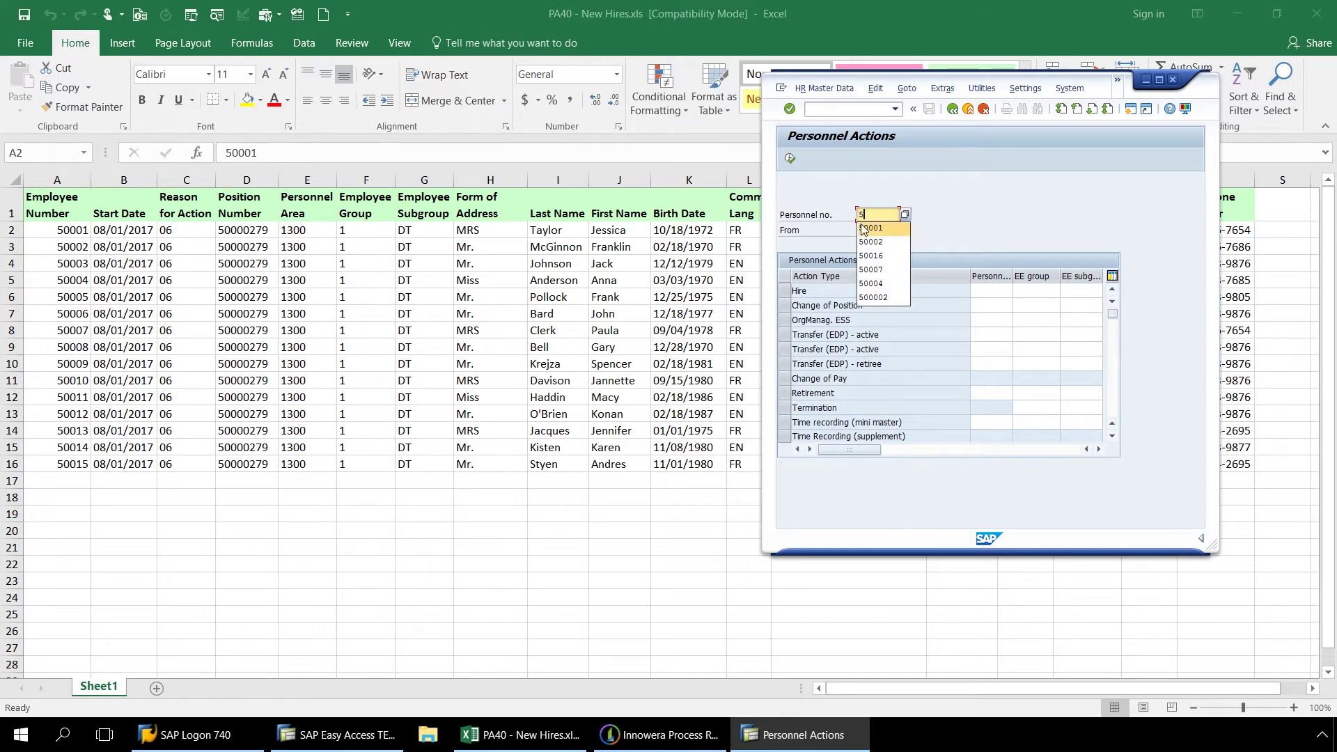
click(868, 228)
click(868, 231)
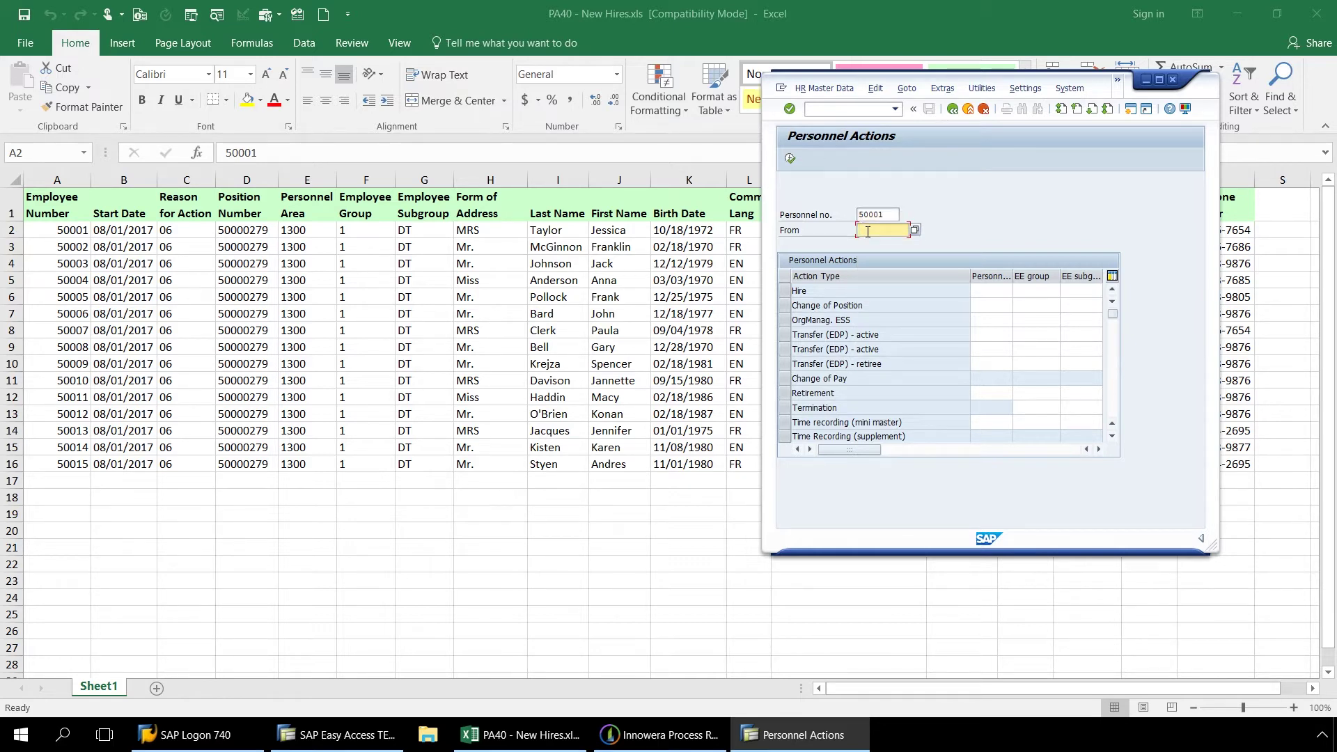
text(0)
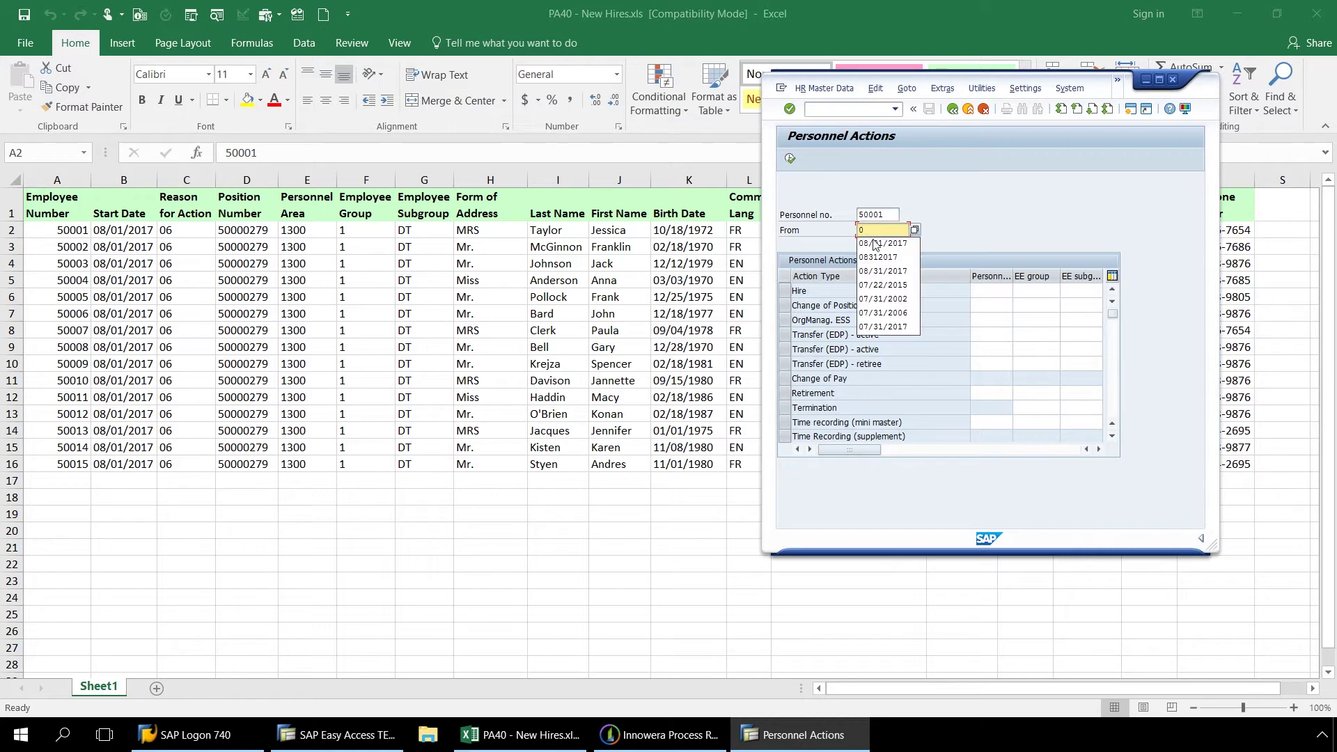
click(883, 244)
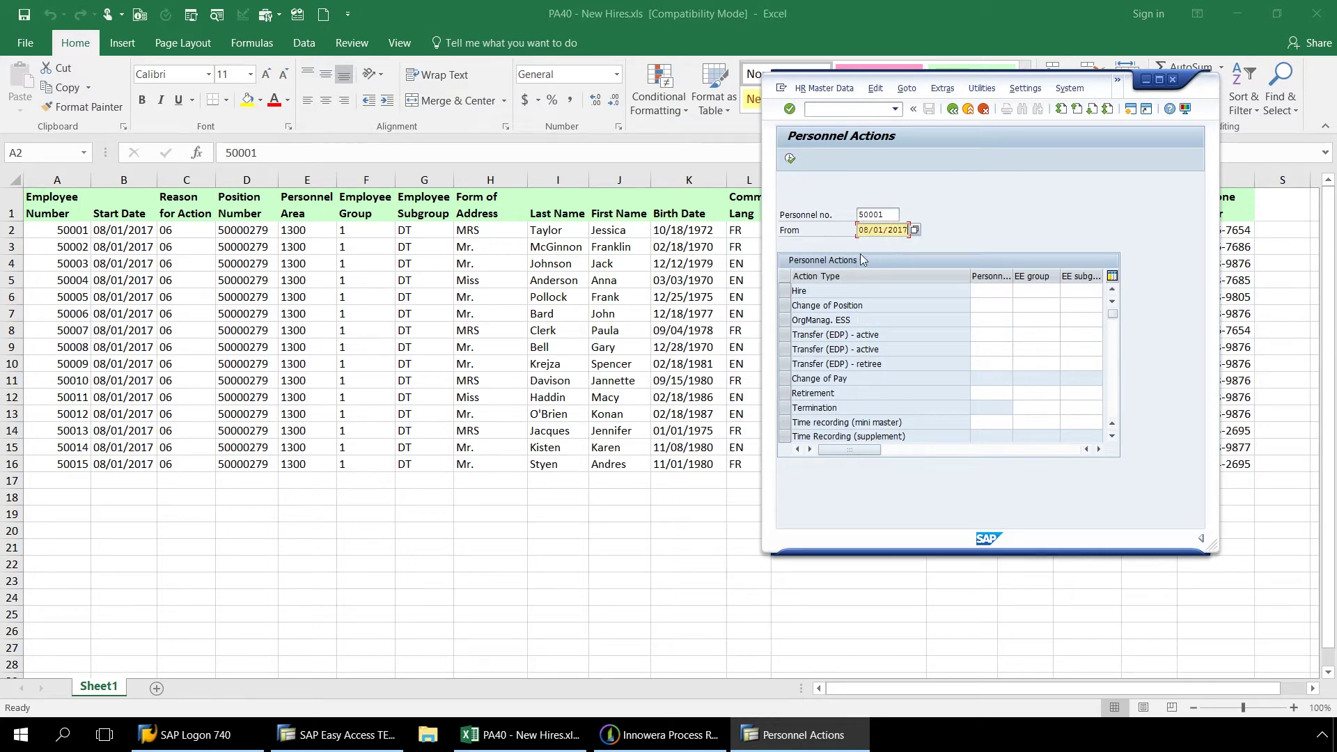
click(786, 292)
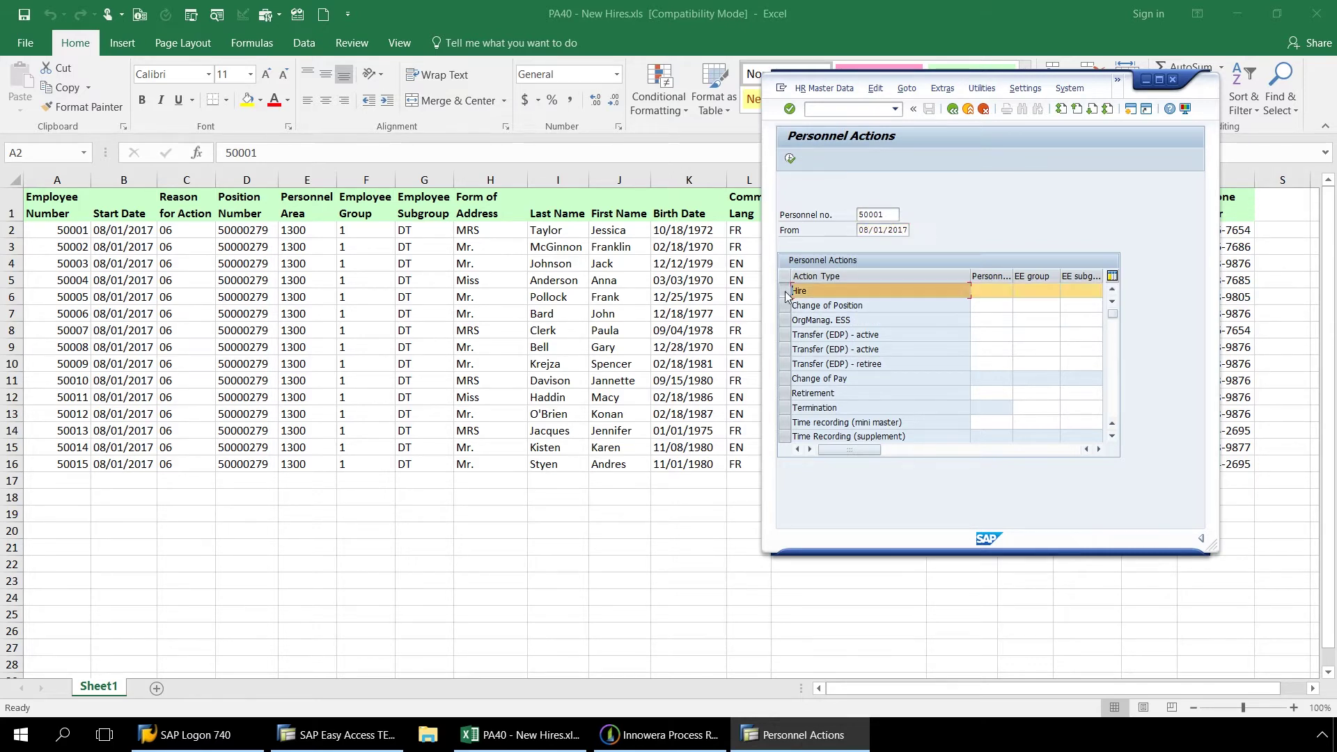
click(789, 159)
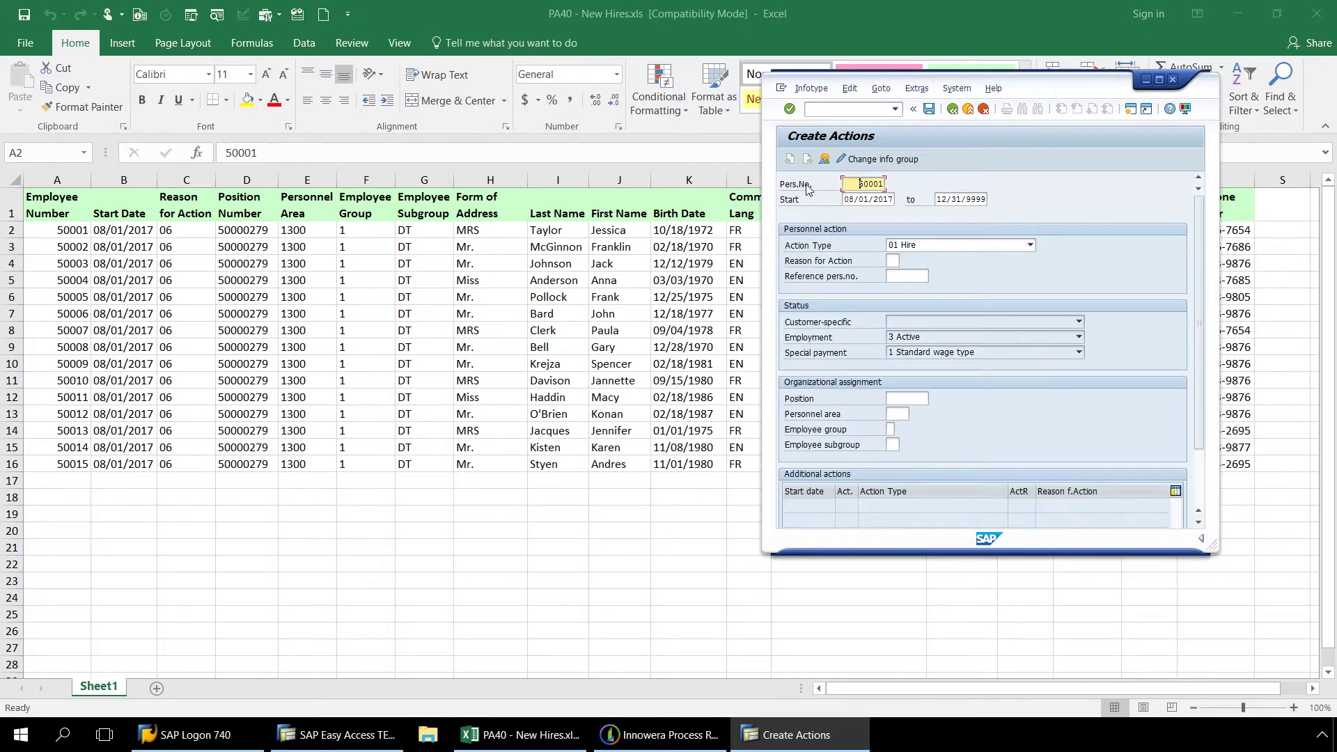
Enter reason 06, position 50000279, area 1300, group 1, subgroup DT, and save the hire action.
click(894, 259)
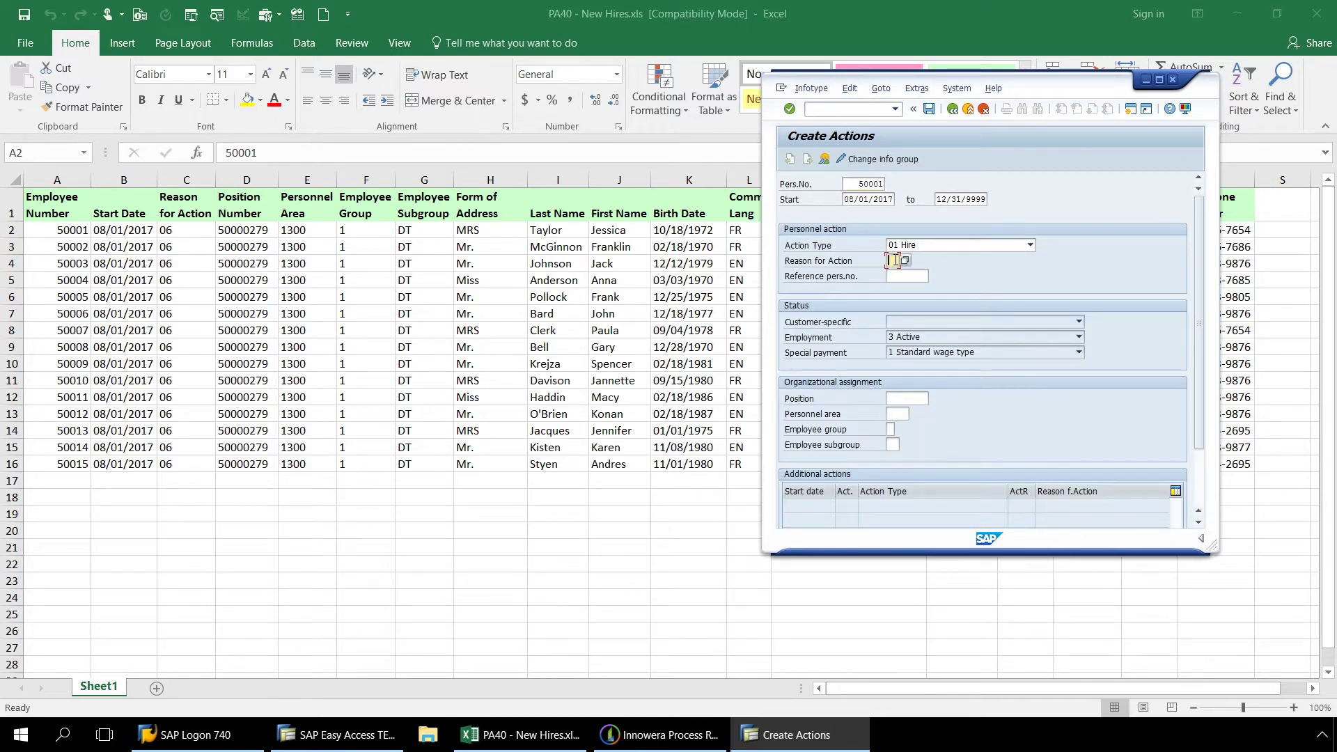
text(06)
click(908, 399)
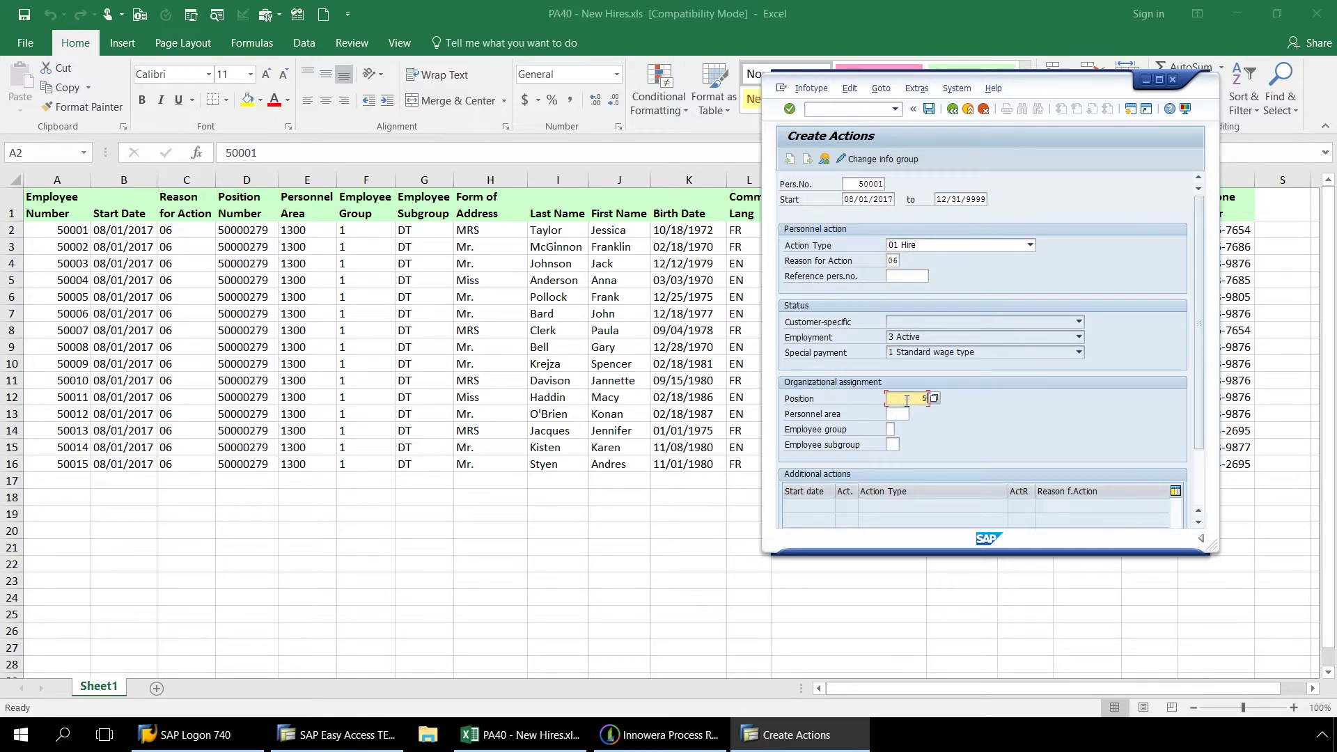
text(50000279)
click(899, 414)
text(13)
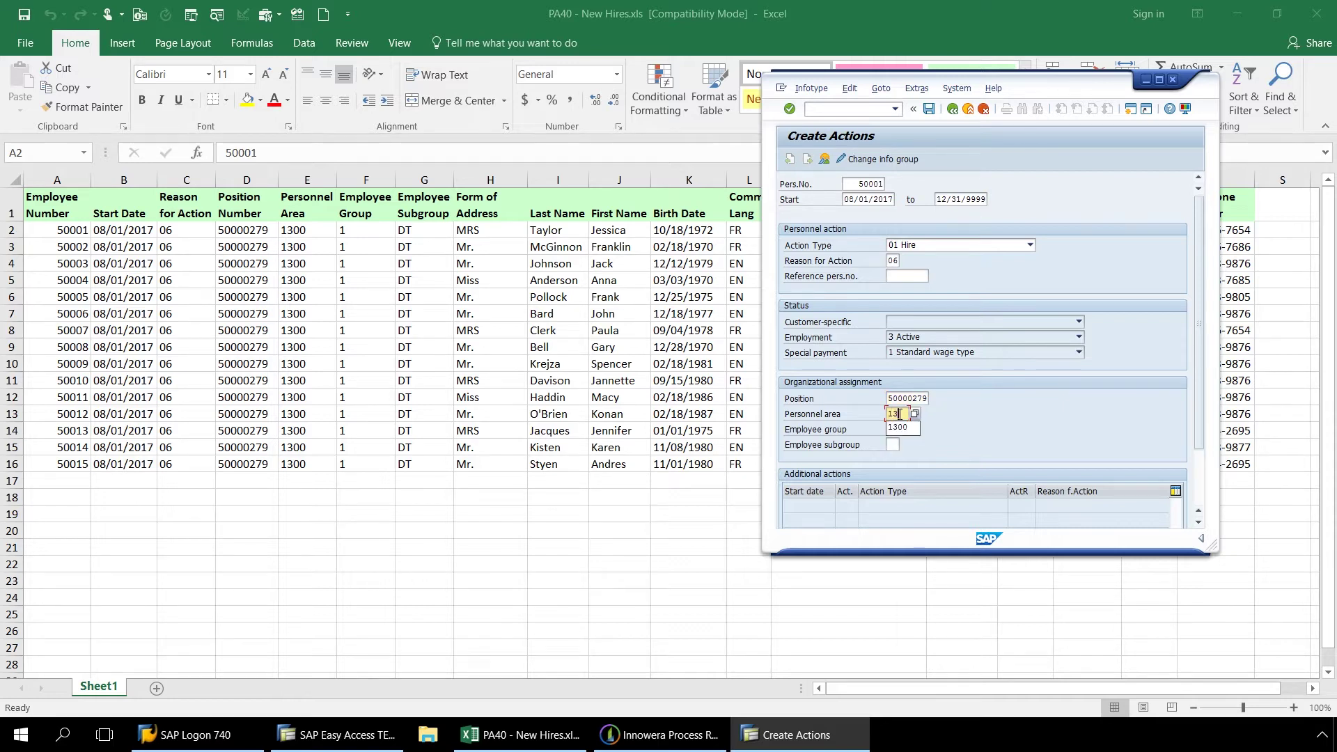
text(00)
click(890, 429)
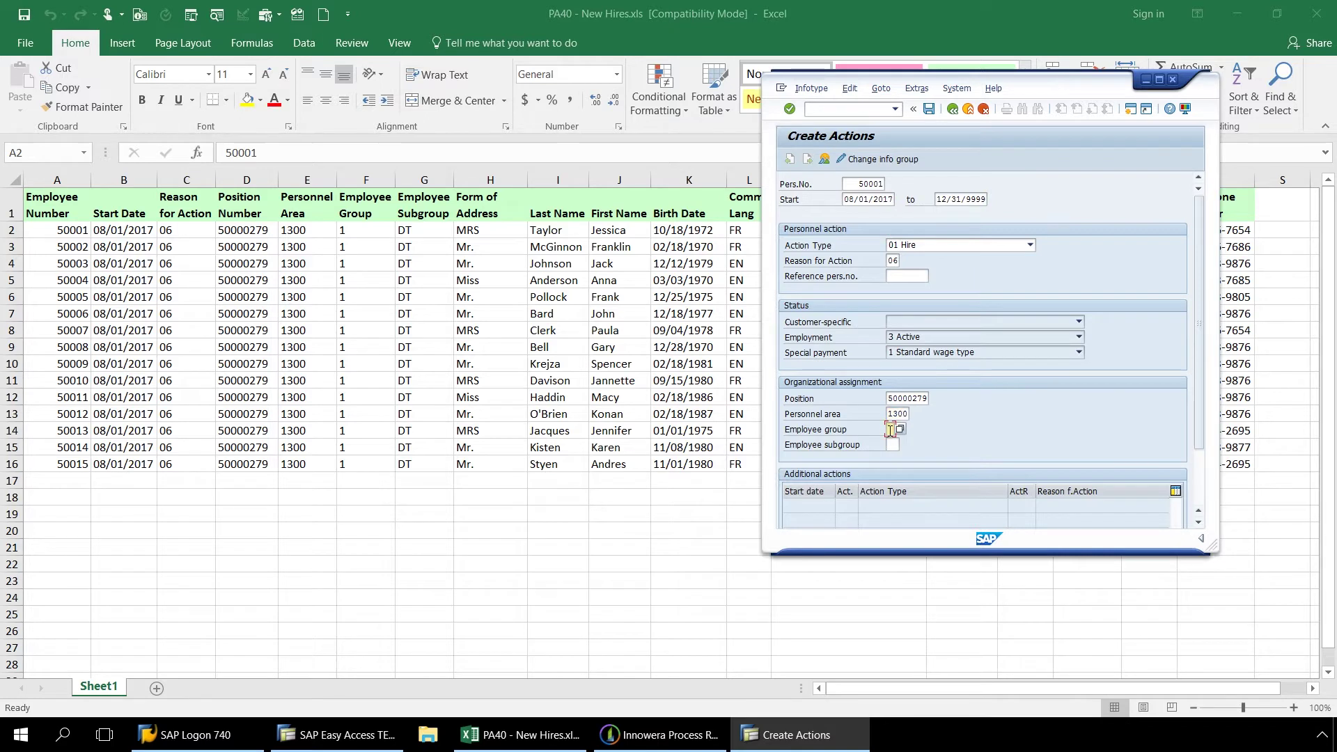
click(893, 443)
text(DT)
click(930, 110)
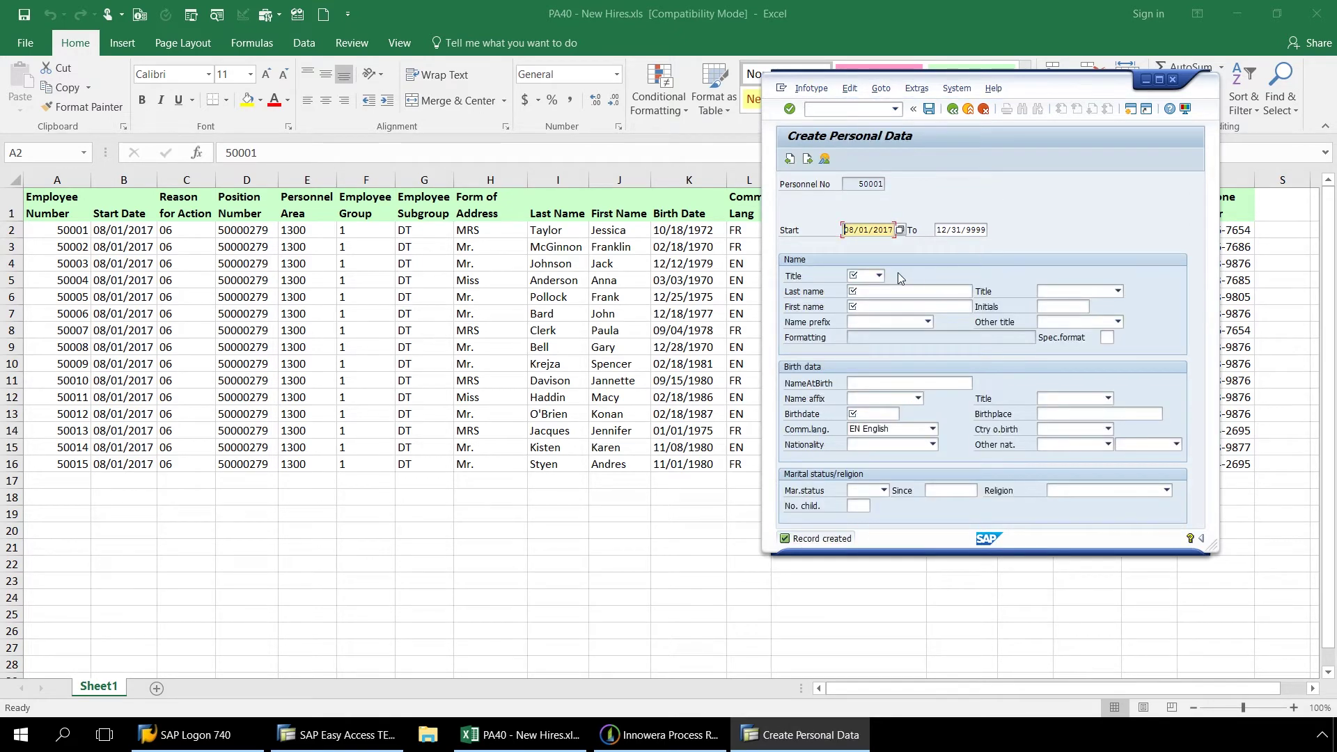
Set the title to Mrs and fill the employee's last and first names from suggestions.
click(880, 277)
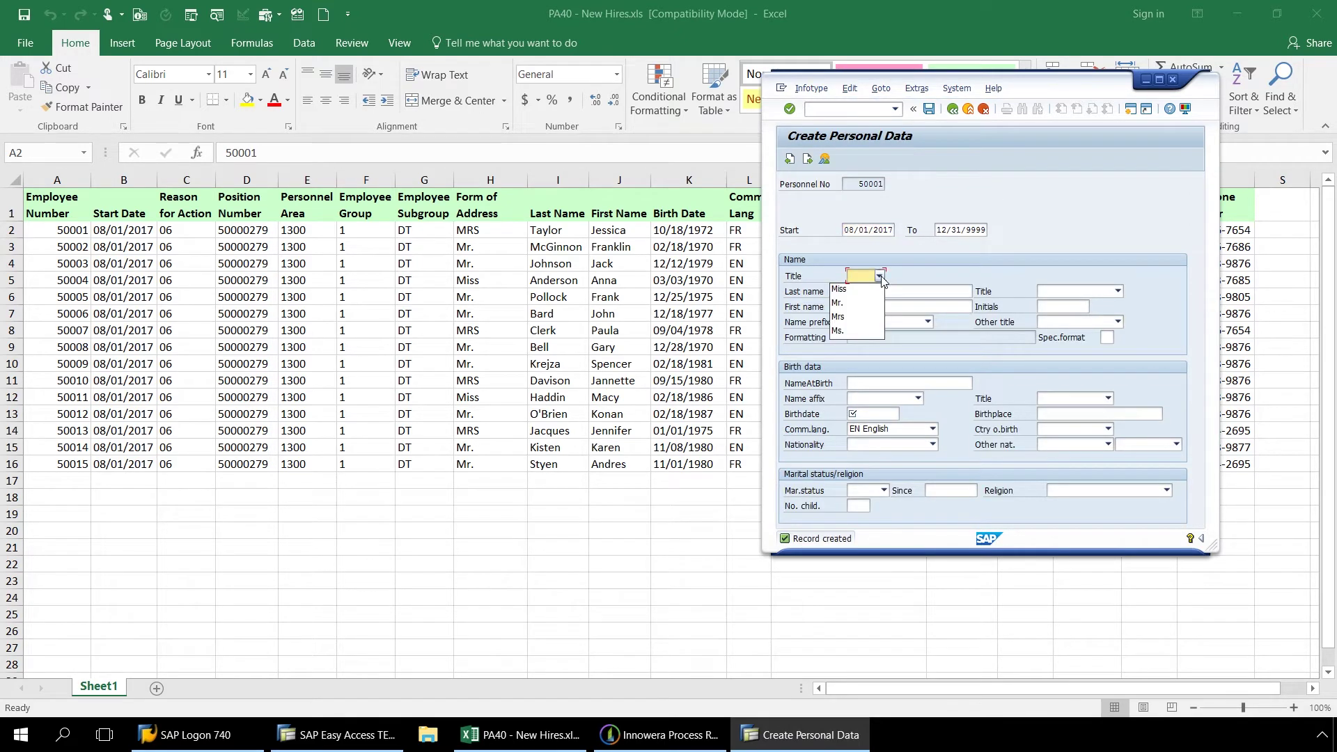
click(870, 315)
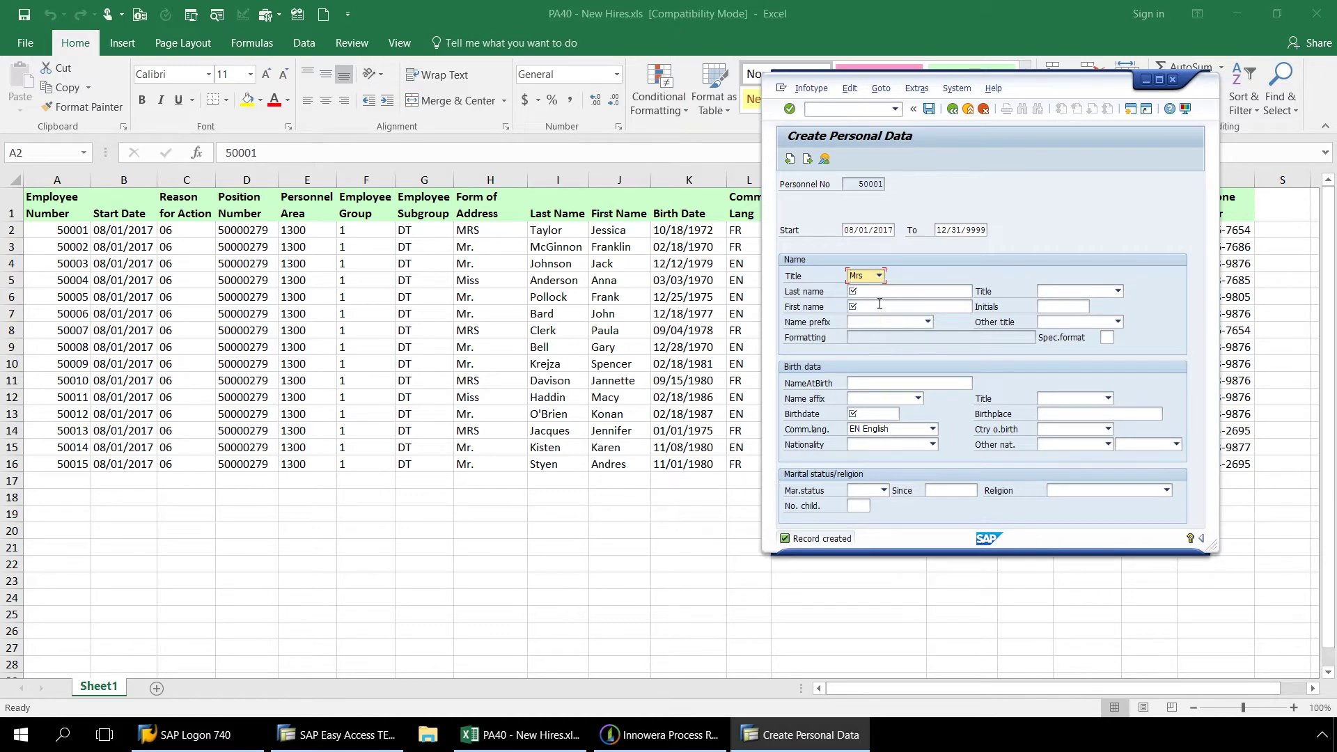
click(875, 289)
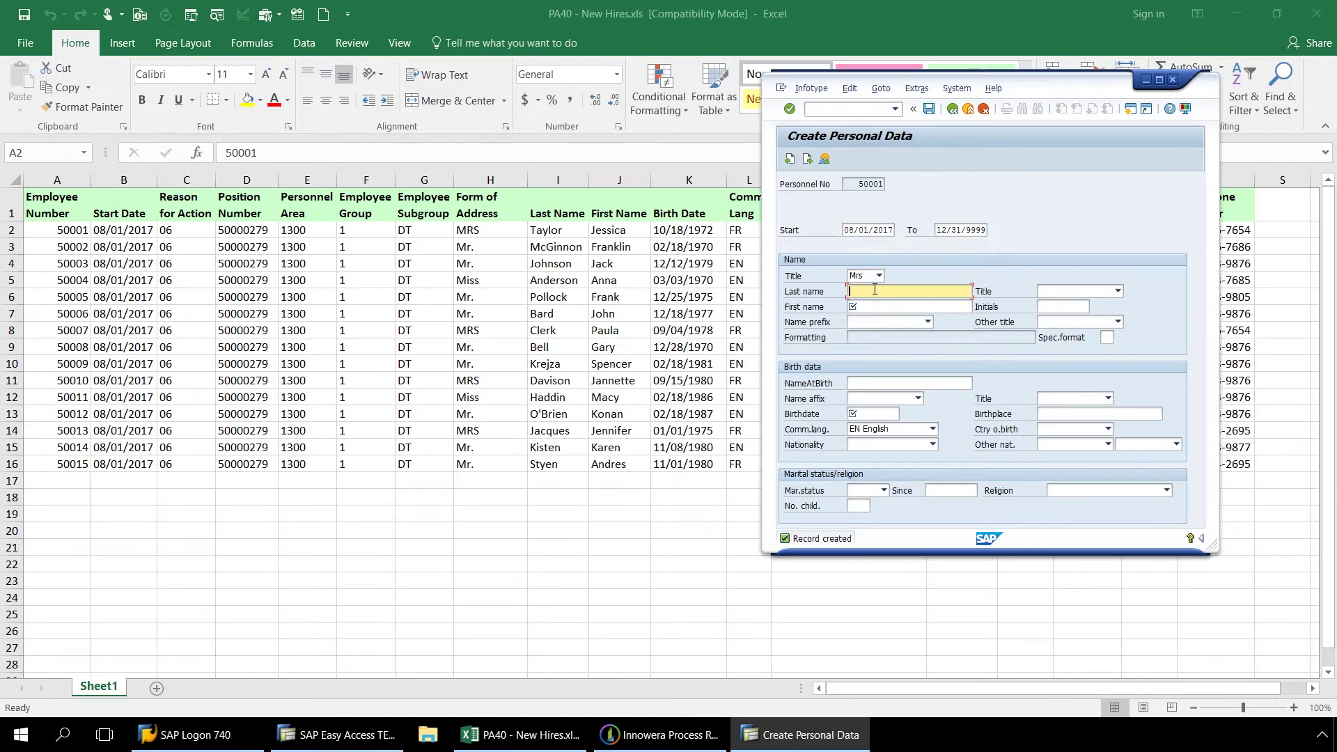
text(T)
click(882, 306)
click(875, 310)
text(Jessica)
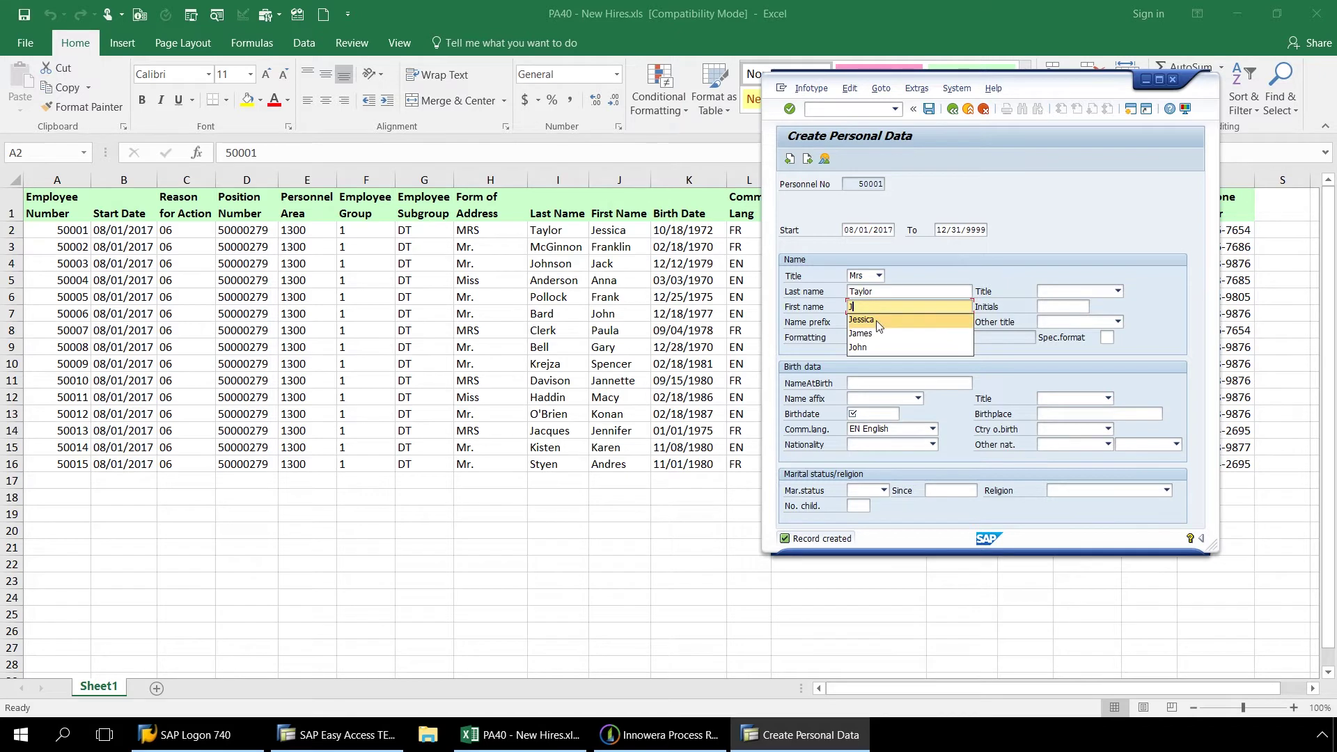
click(878, 322)
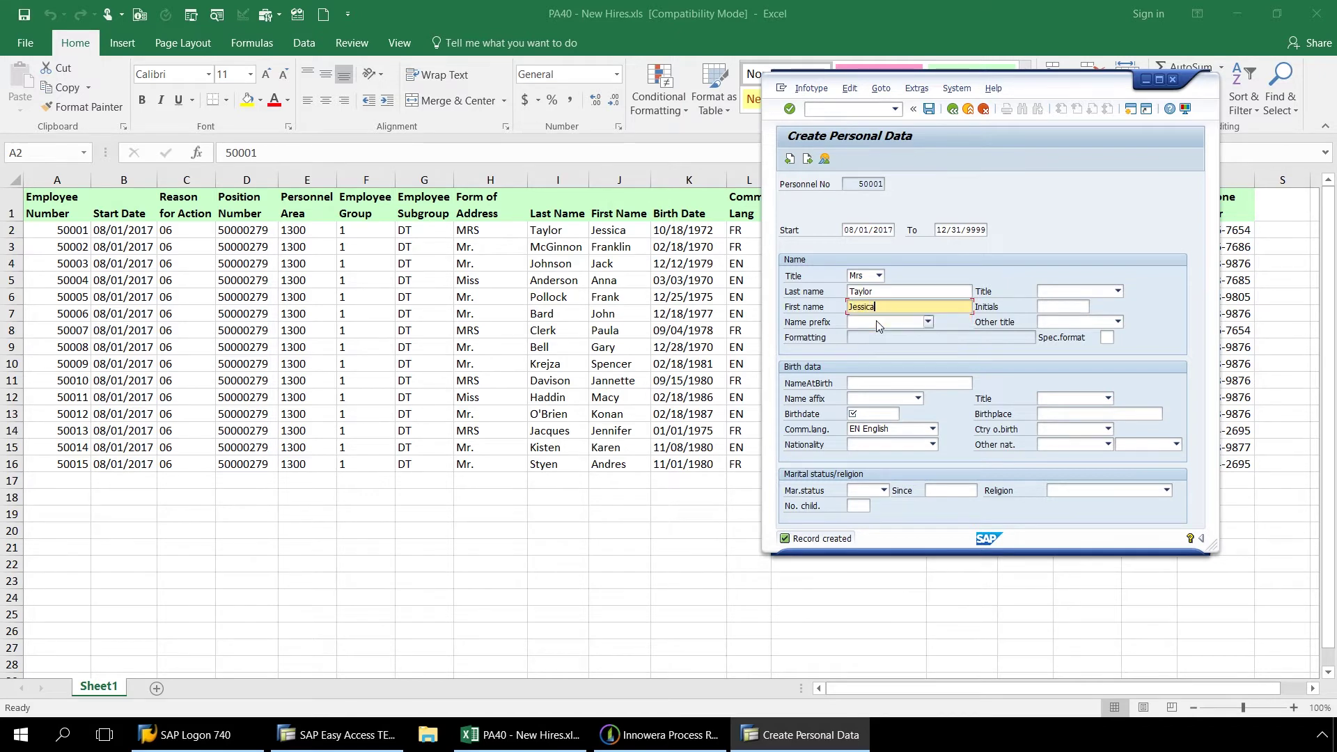
click(856, 415)
text(10)
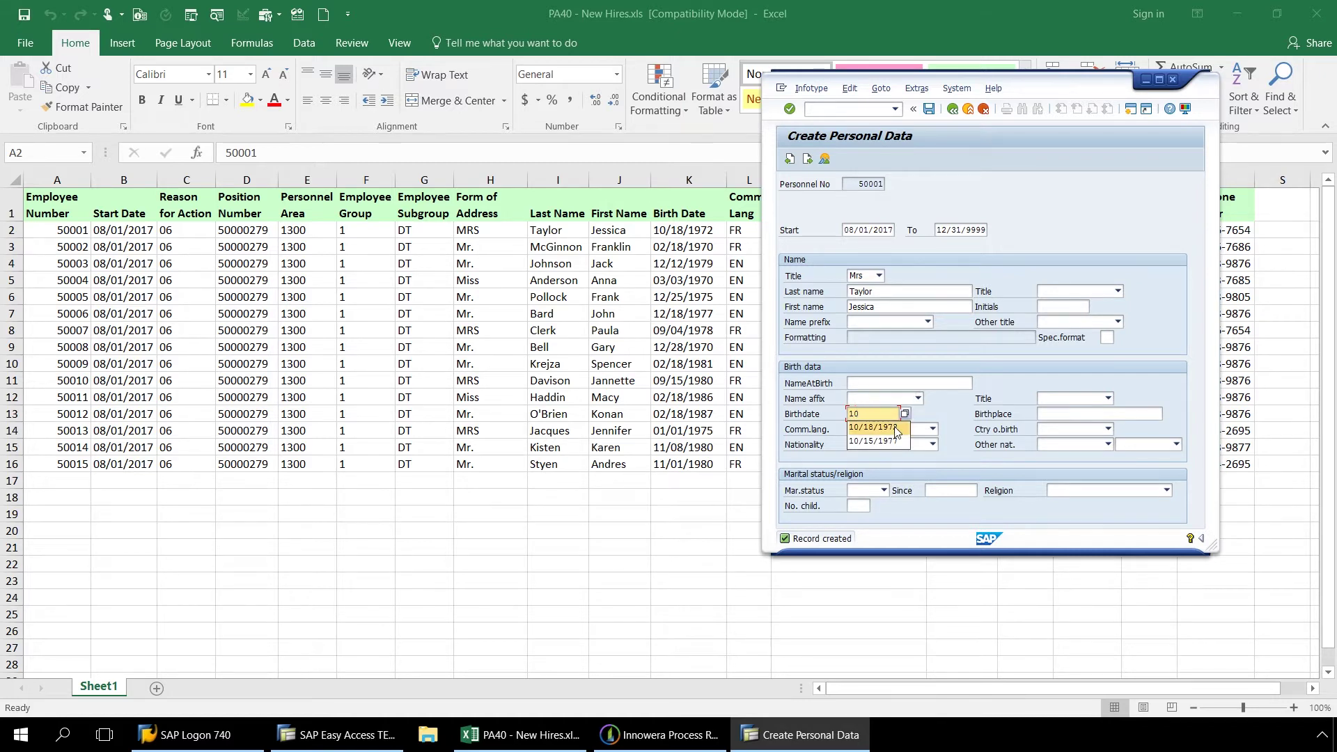
click(895, 427)
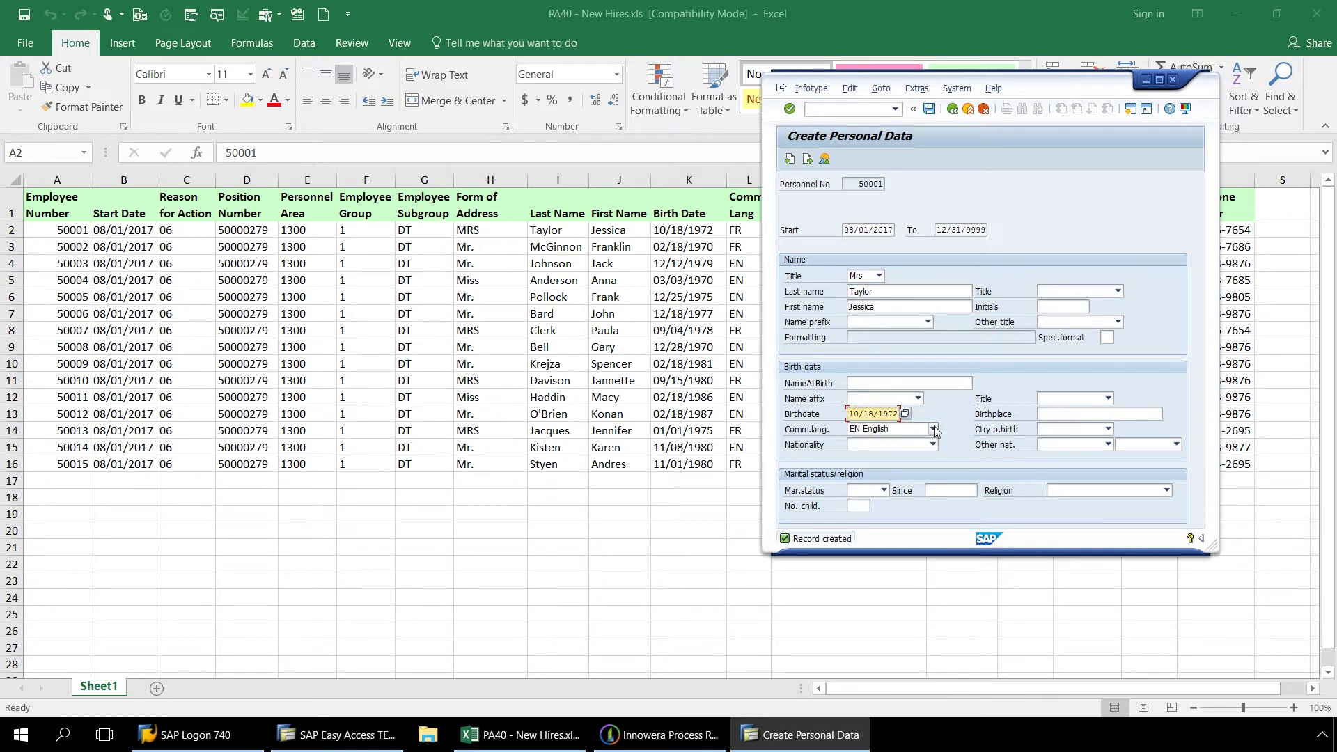
click(932, 429)
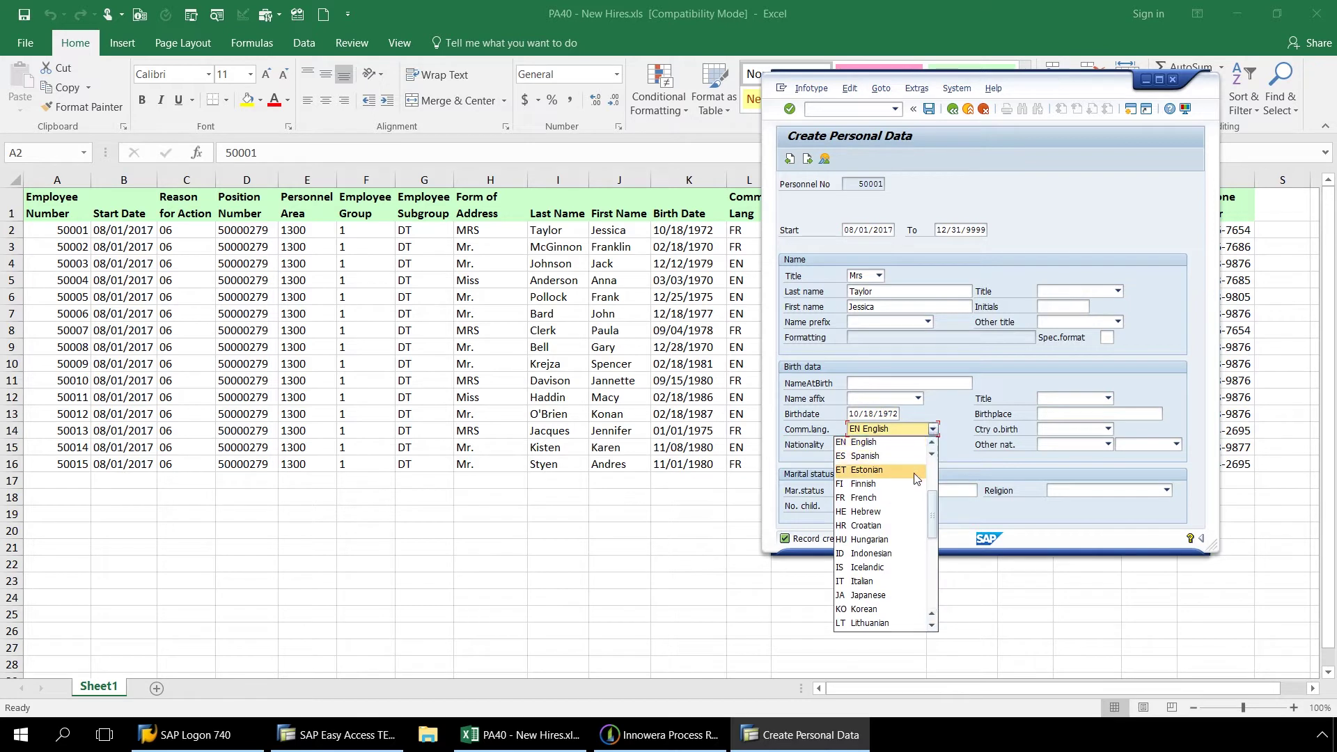
click(900, 499)
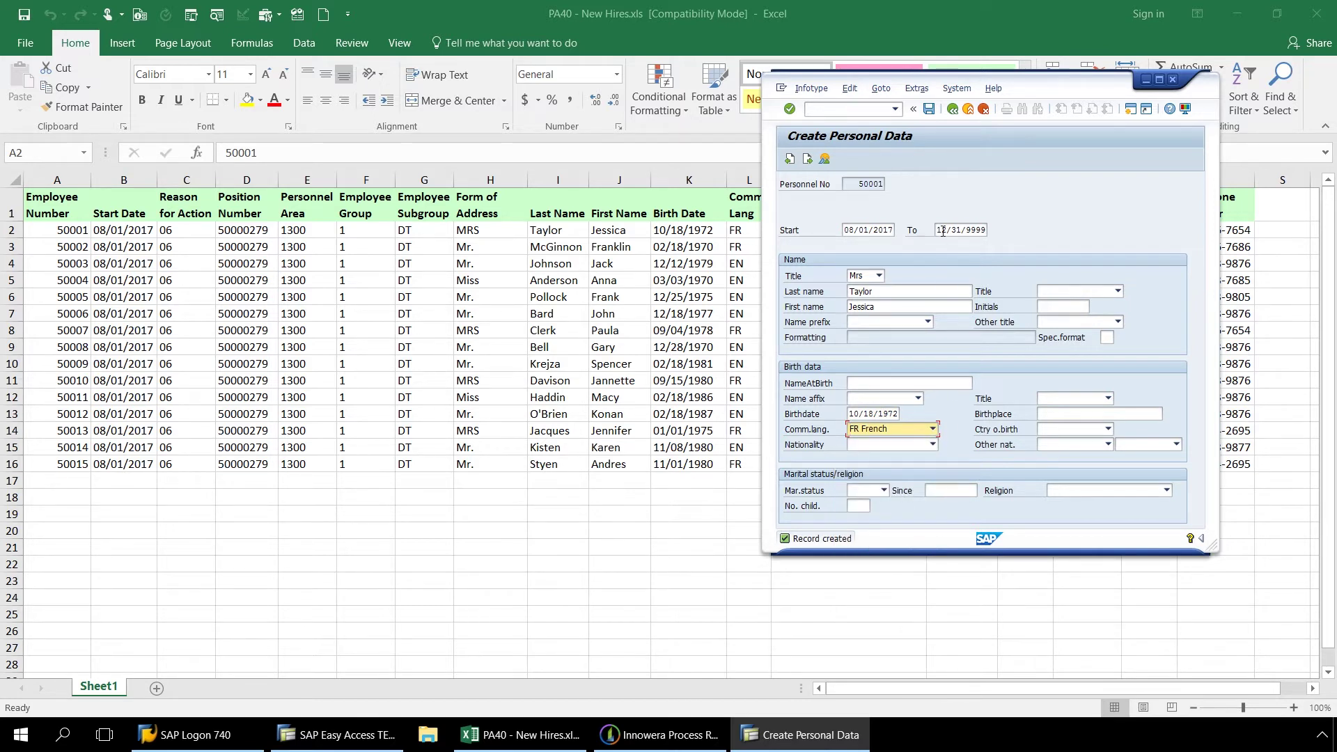
click(928, 110)
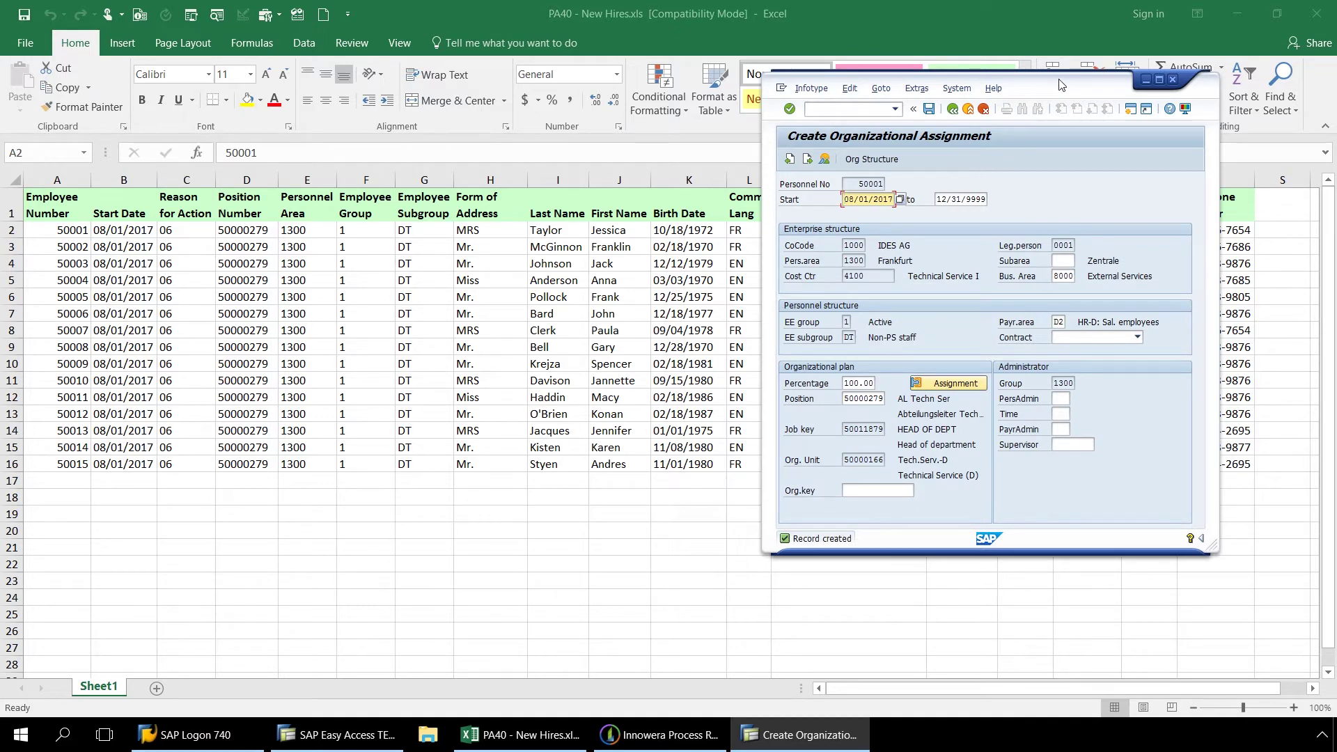
Move the SAP window left and save the Create Organizational Assignment screen.
drag(1059, 85, 553, 102)
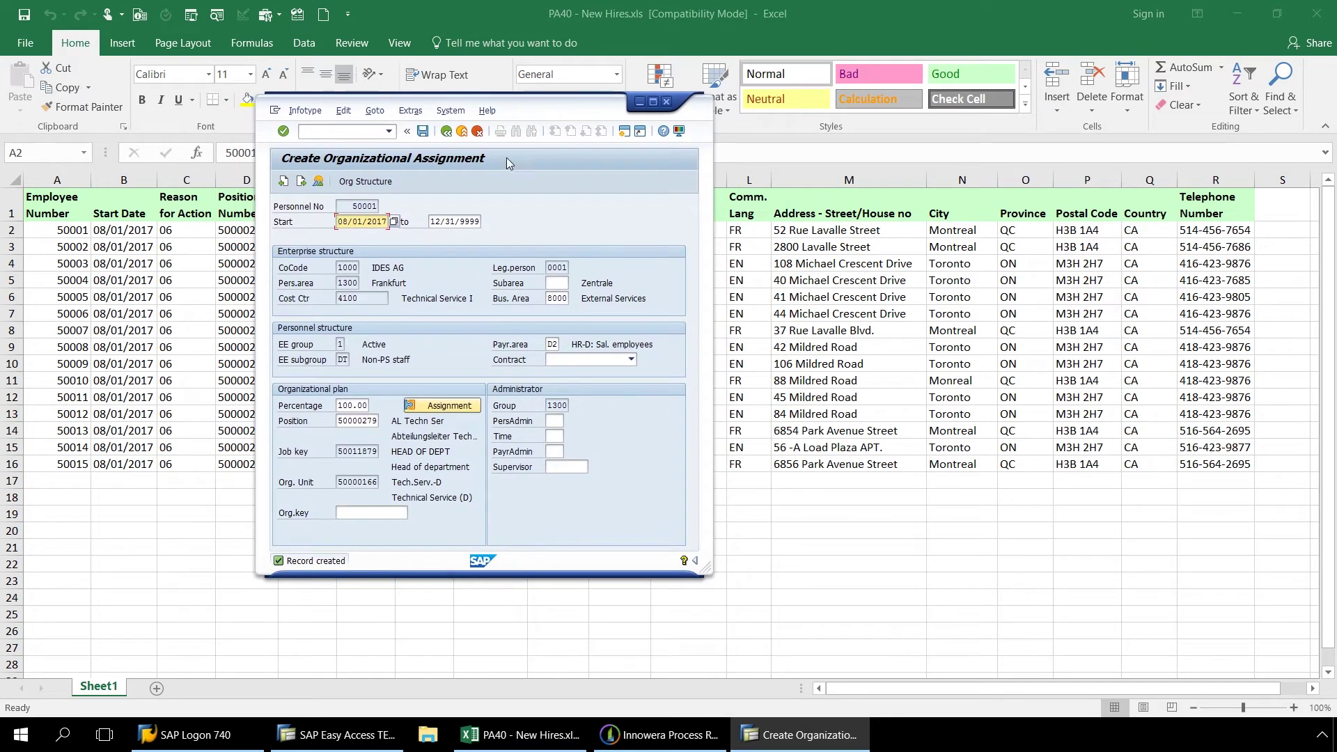
click(423, 131)
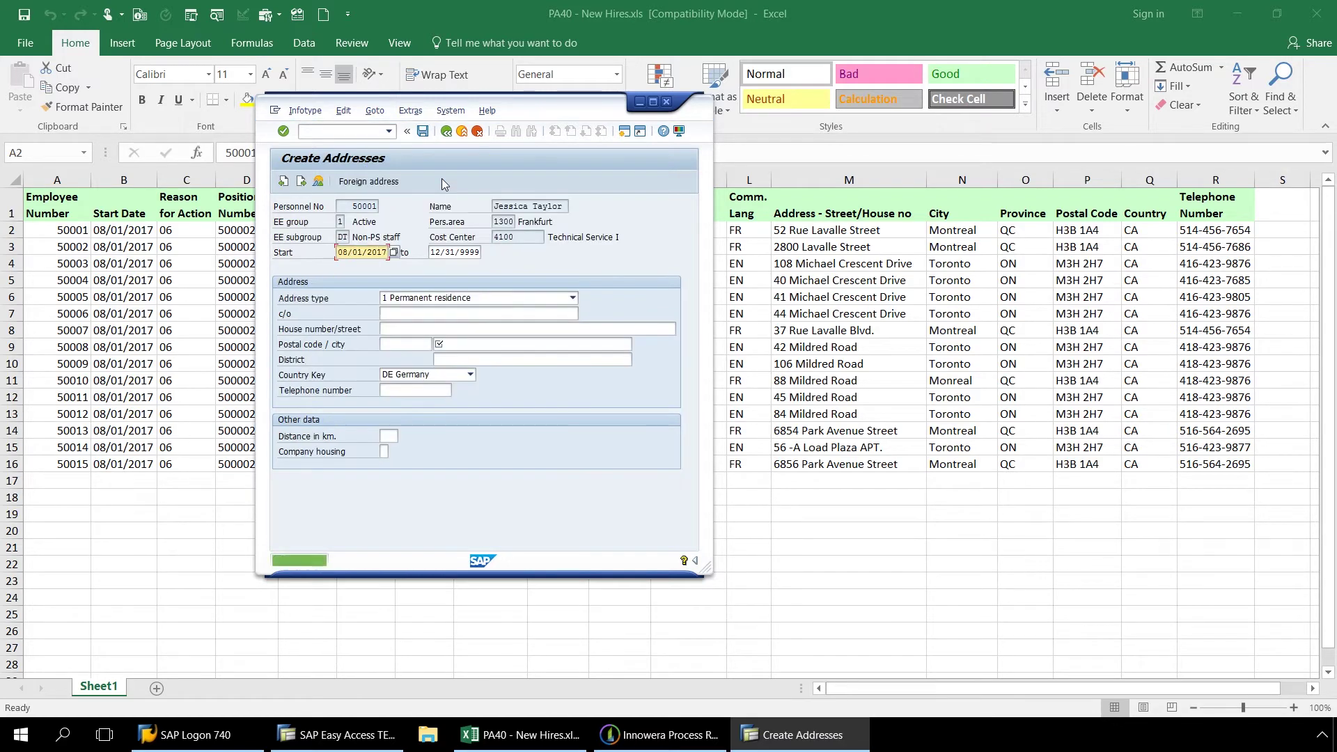
click(419, 329)
text(5)
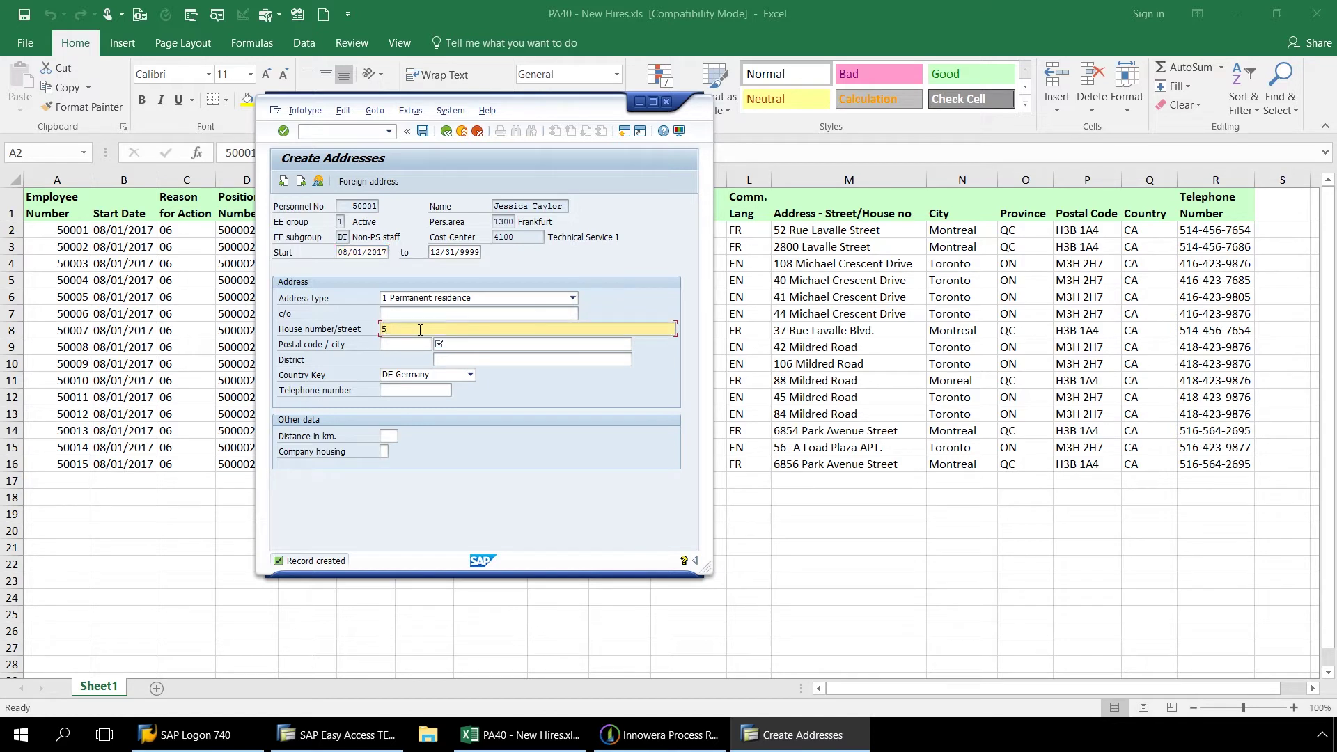
text(2 Rue Lavalle Street)
click(459, 344)
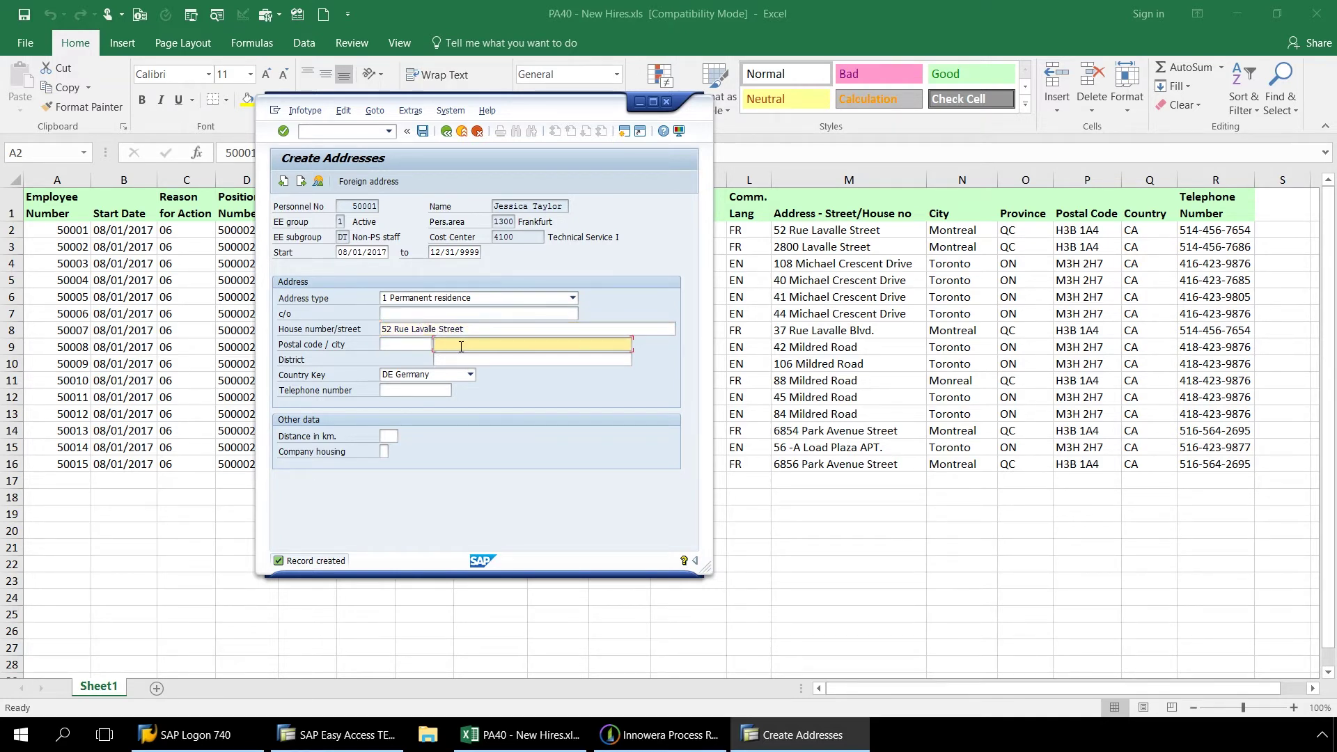
text(M)
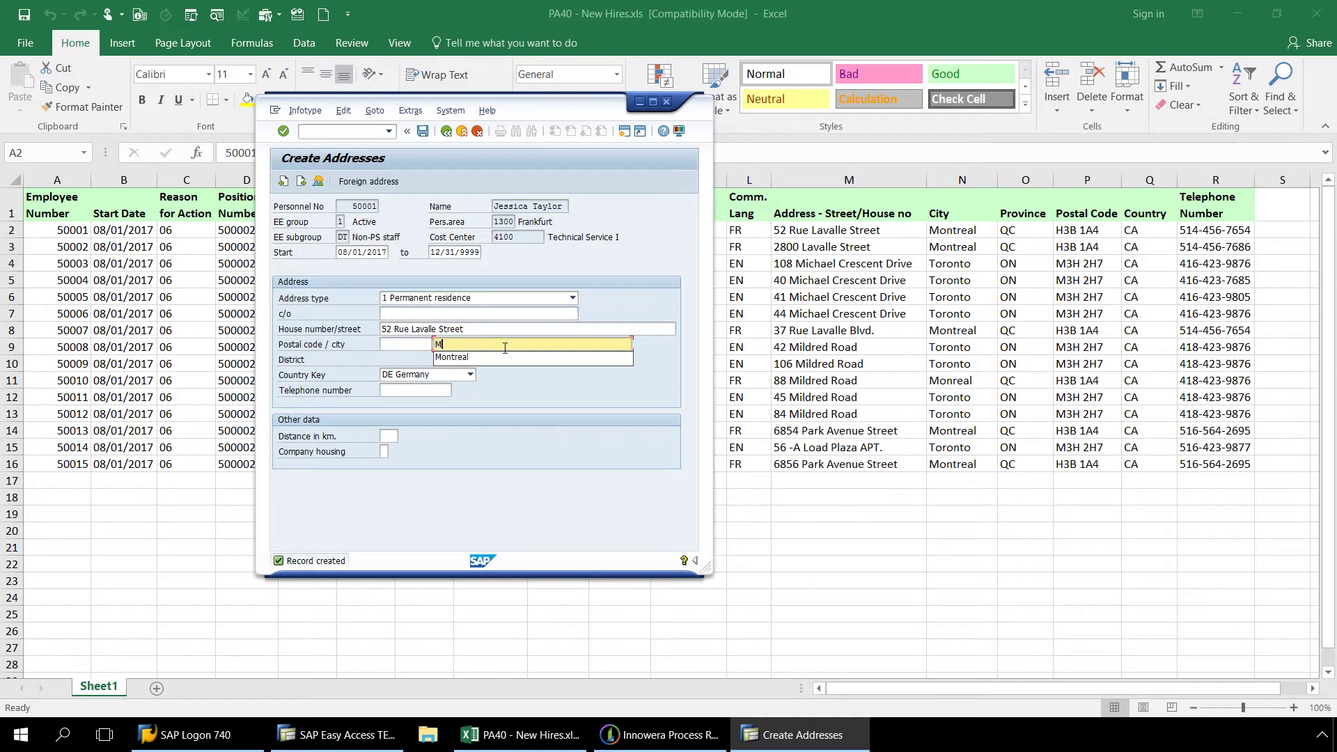
click(506, 358)
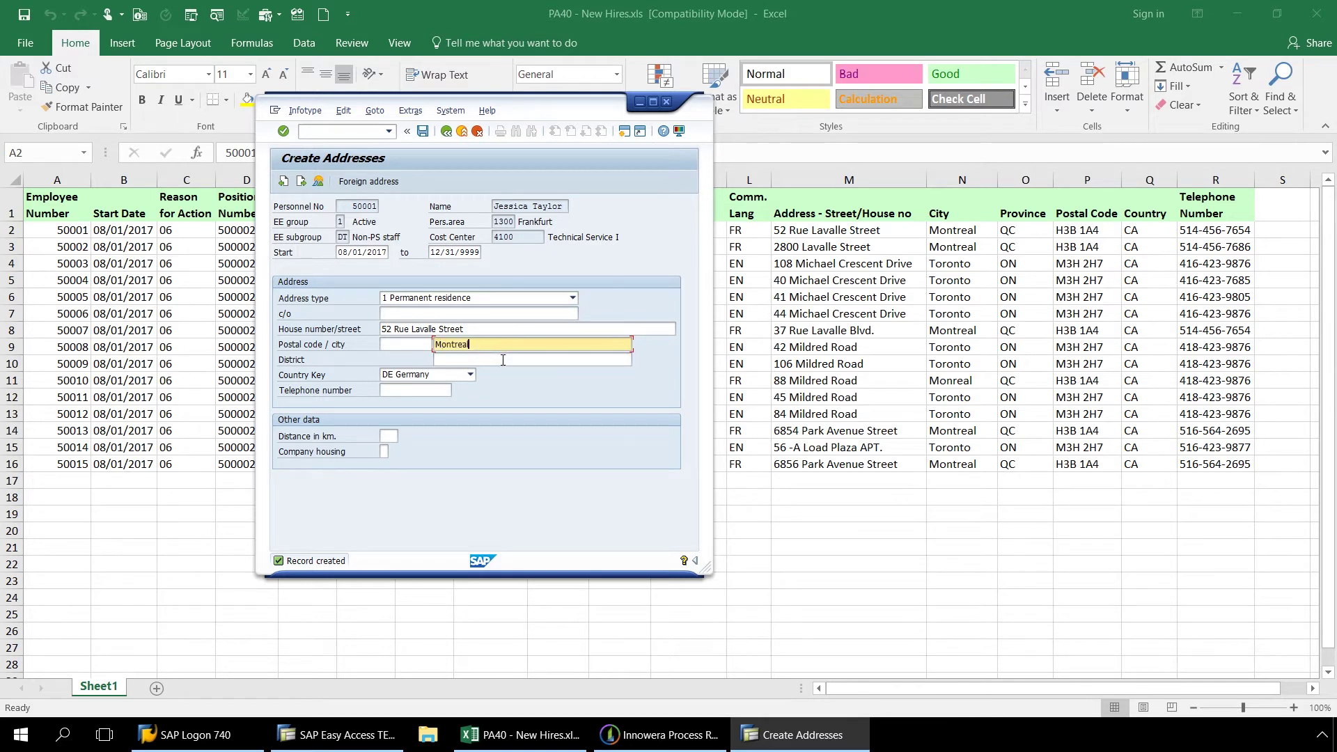
click(503, 360)
text(QC)
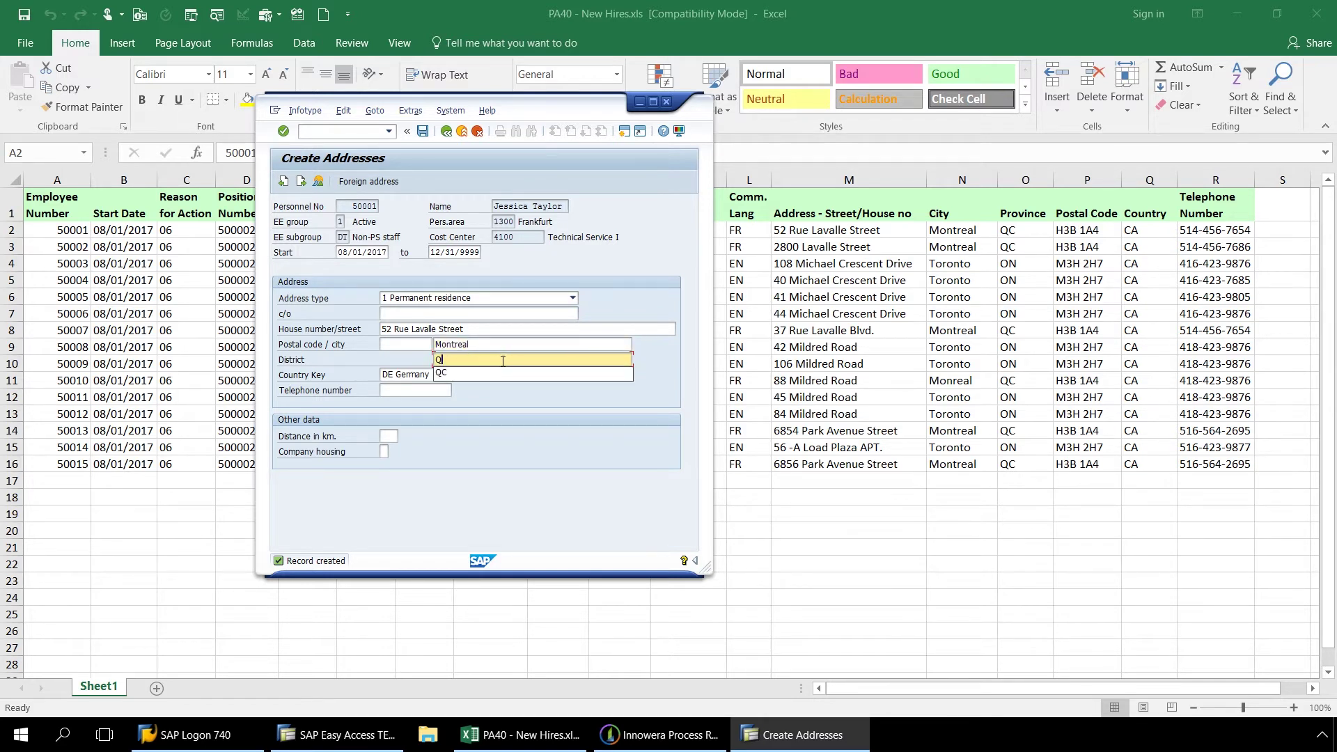
click(404, 345)
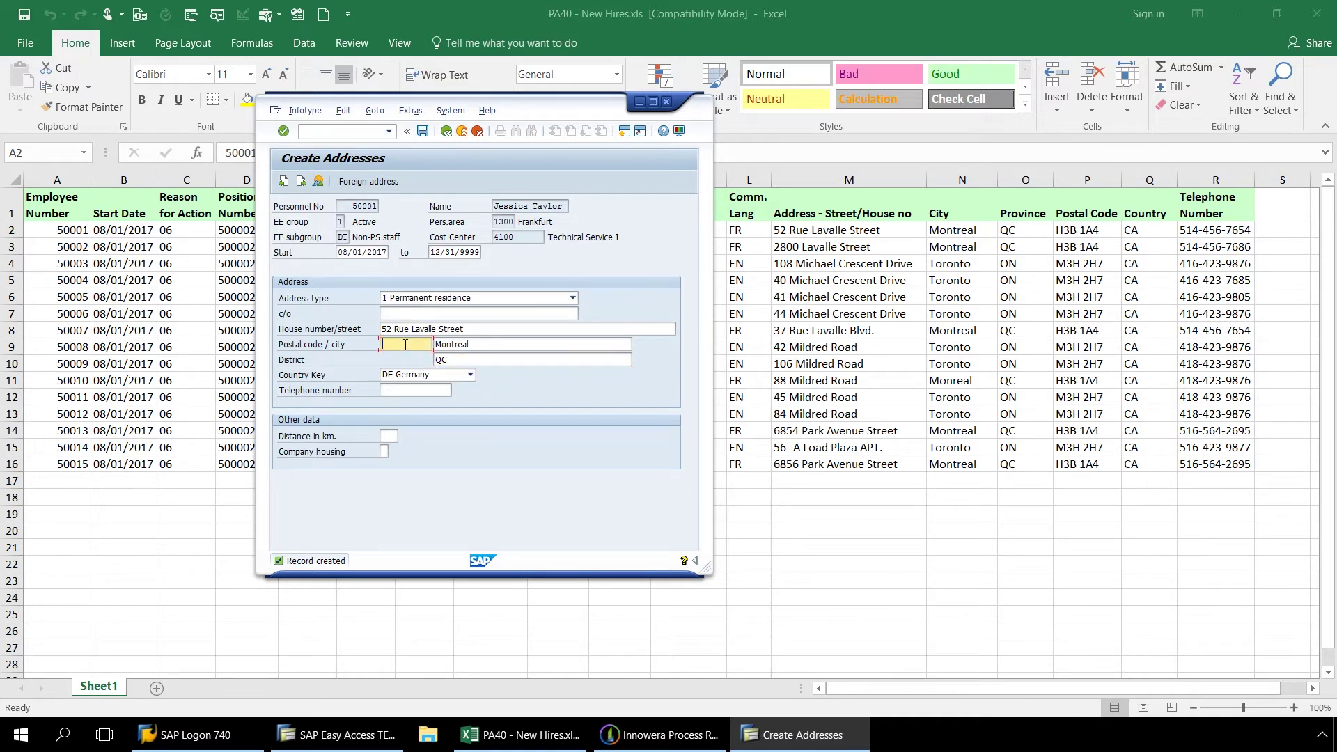
text(H3B1A4)
Set country CA Canada, fill the telephone number, save the address, and exit Planned Working Time.
click(472, 376)
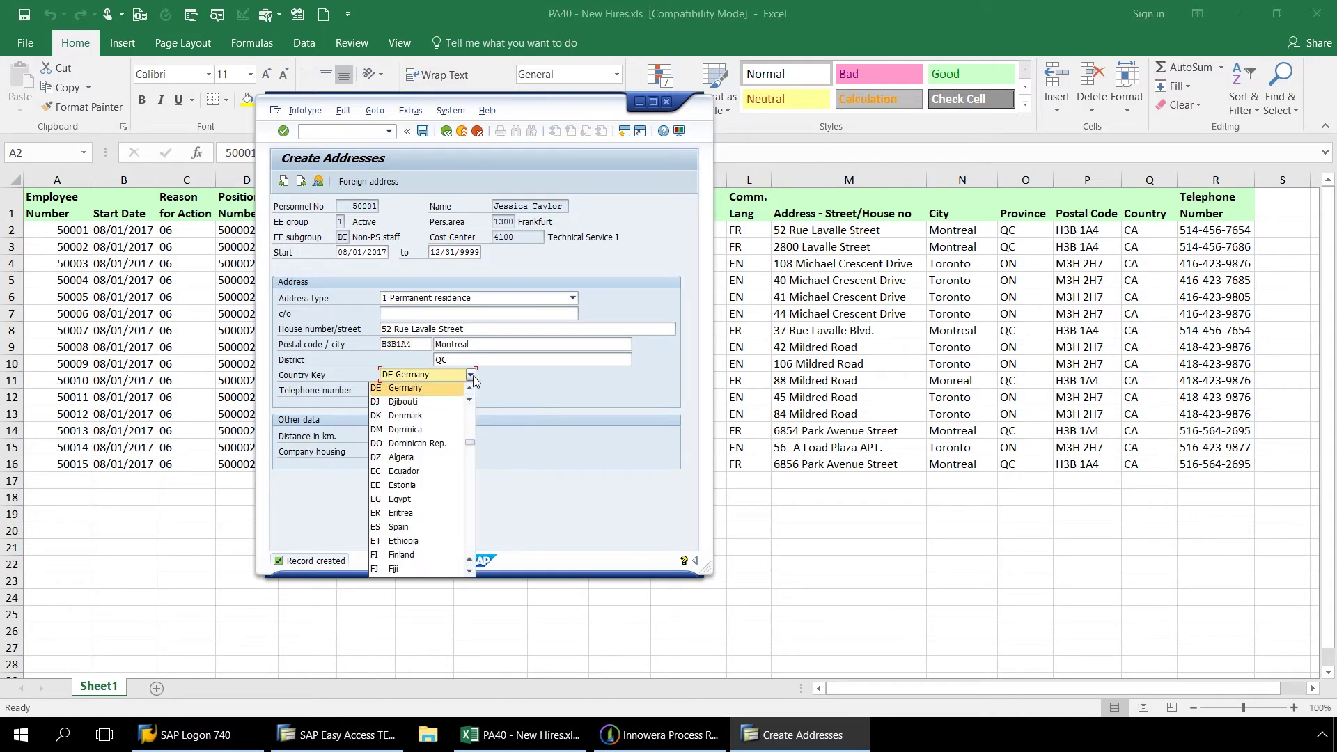
drag(473, 444, 474, 435)
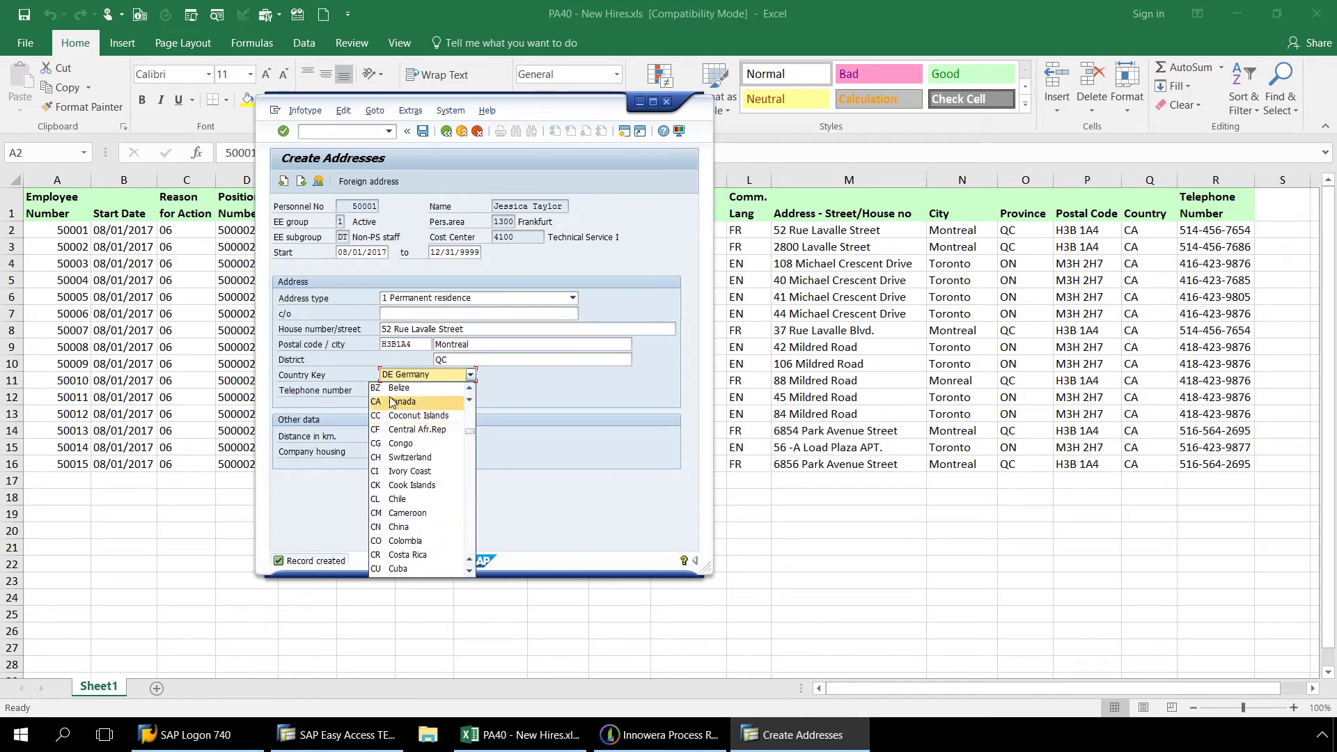
click(418, 401)
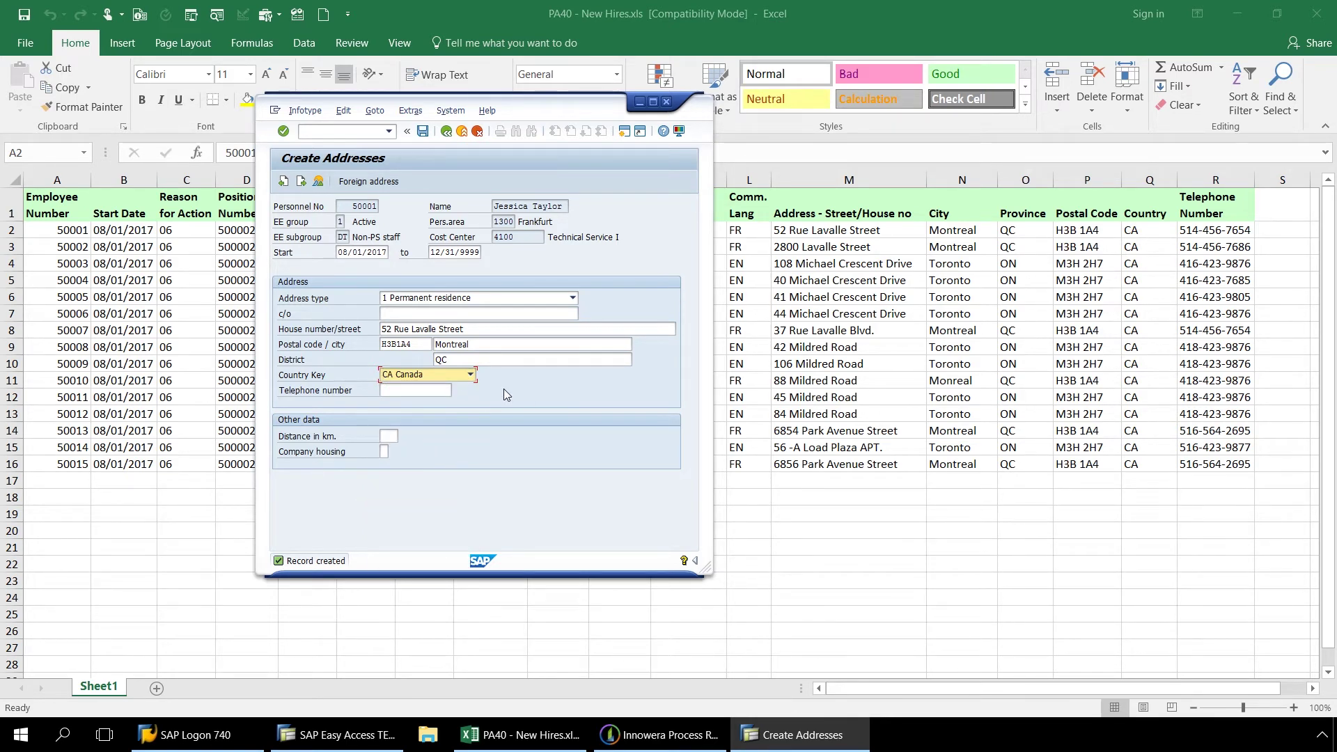
click(421, 393)
text(5)
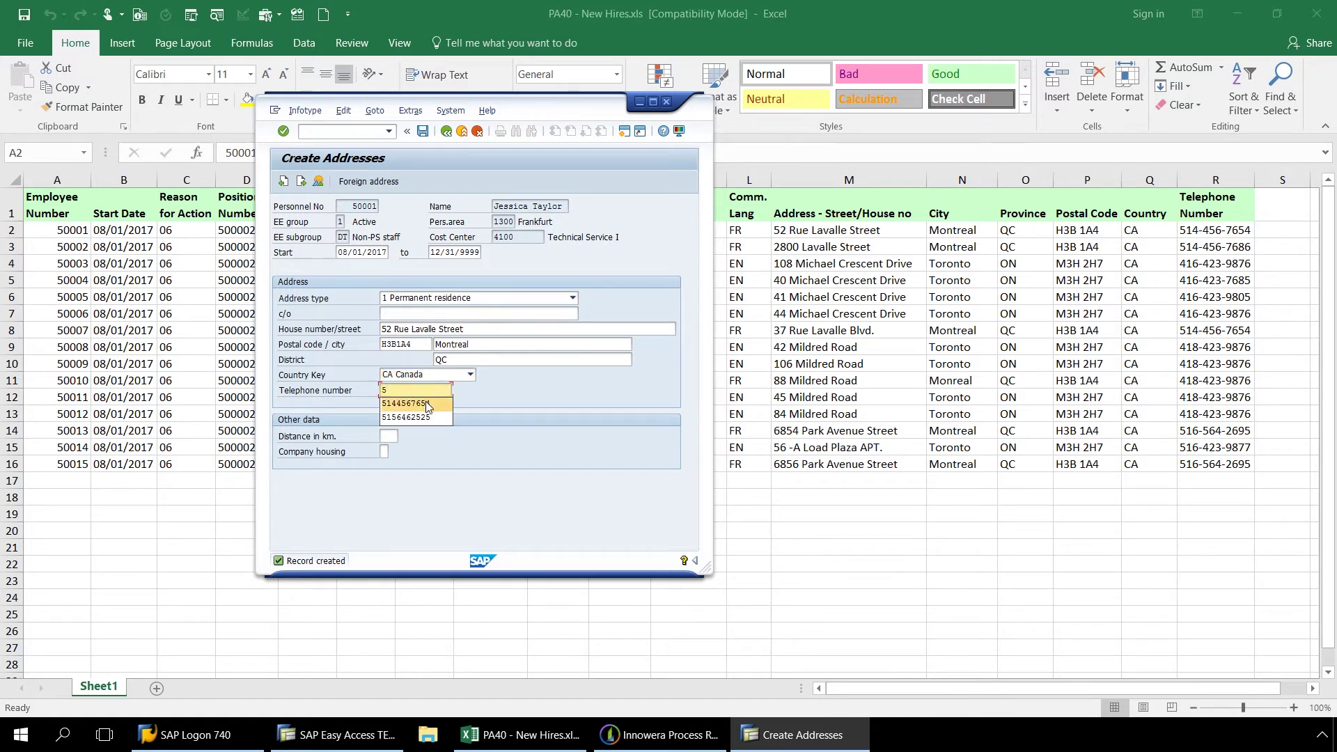
click(431, 404)
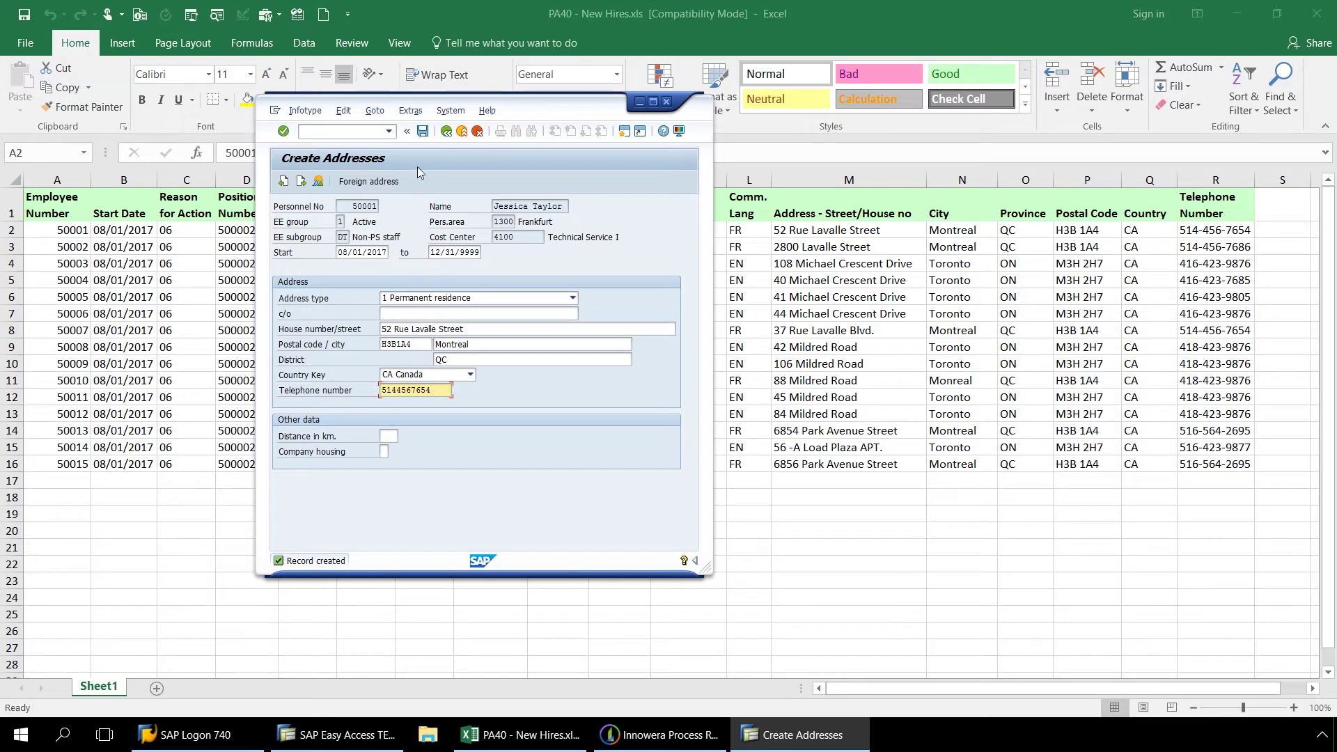
click(424, 133)
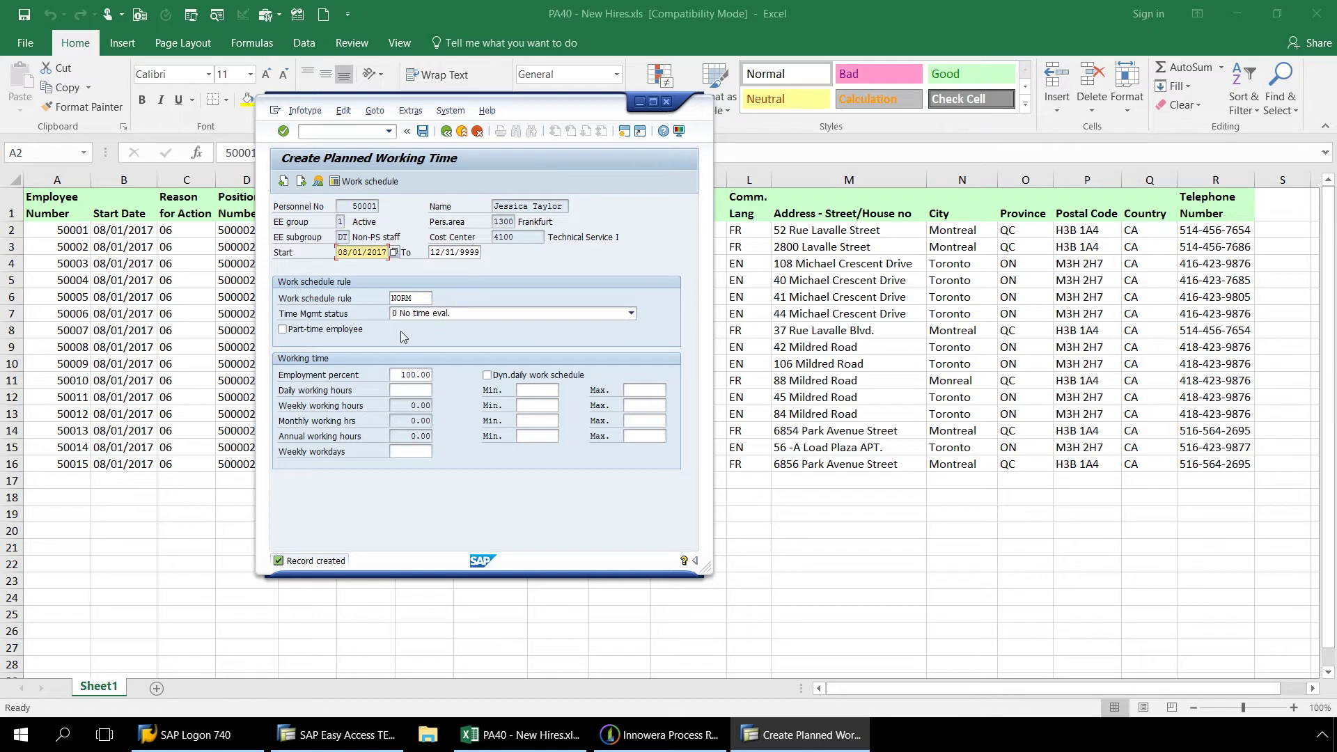
click(463, 131)
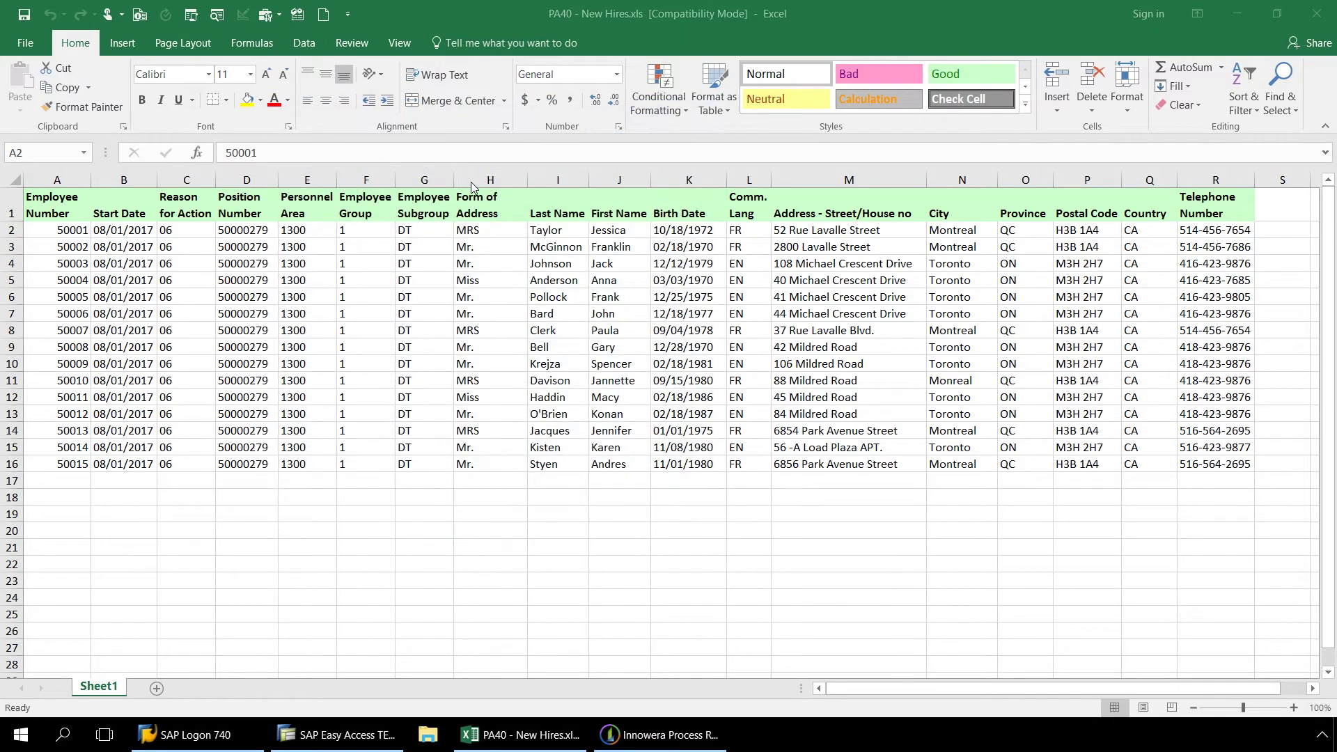
Switch the Mapper source to external Excel file PA40 - New Hires.xls from the Desktop.
click(653, 736)
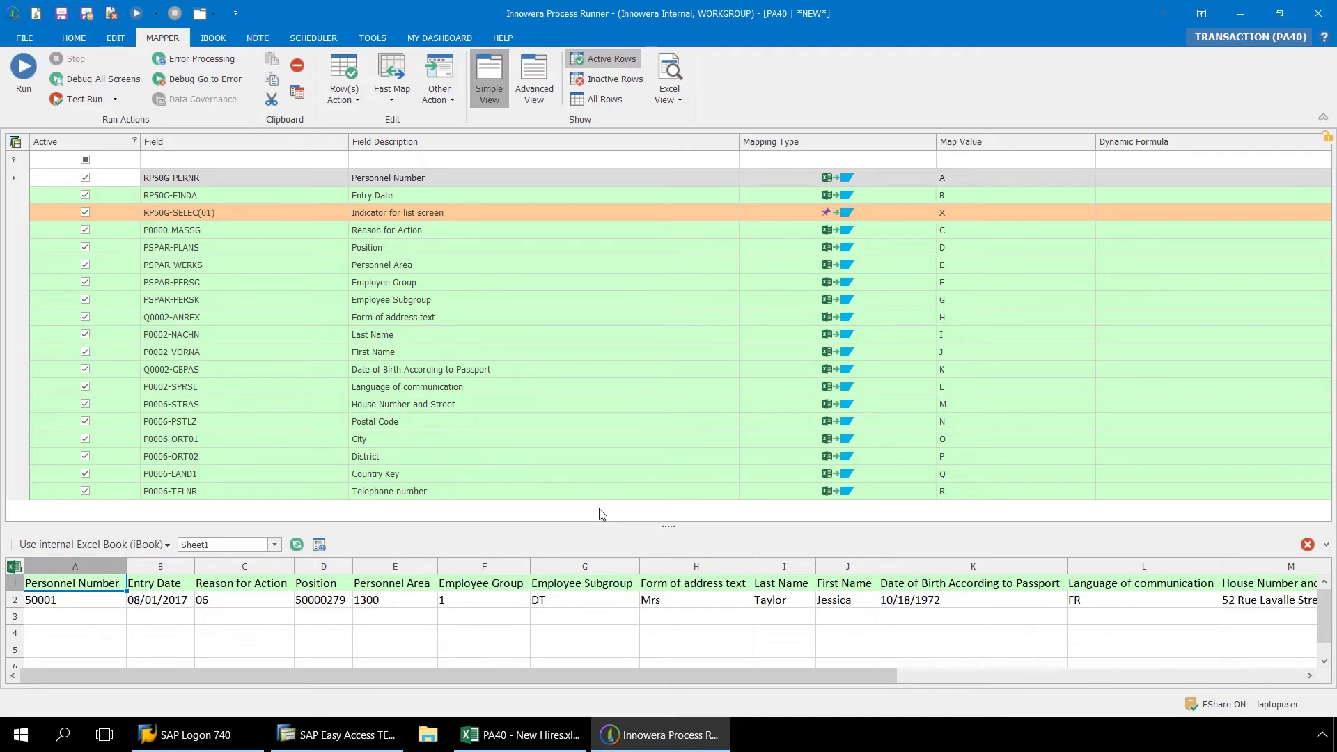
click(164, 547)
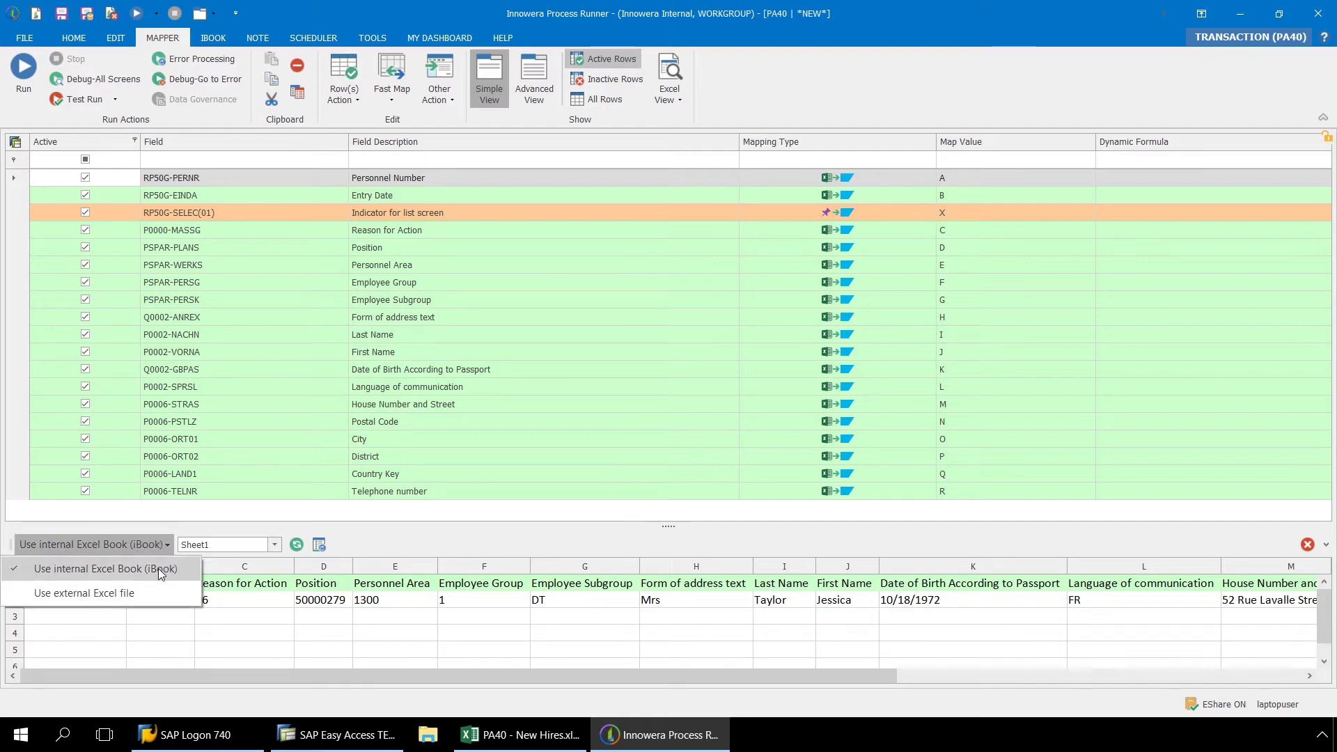
click(148, 591)
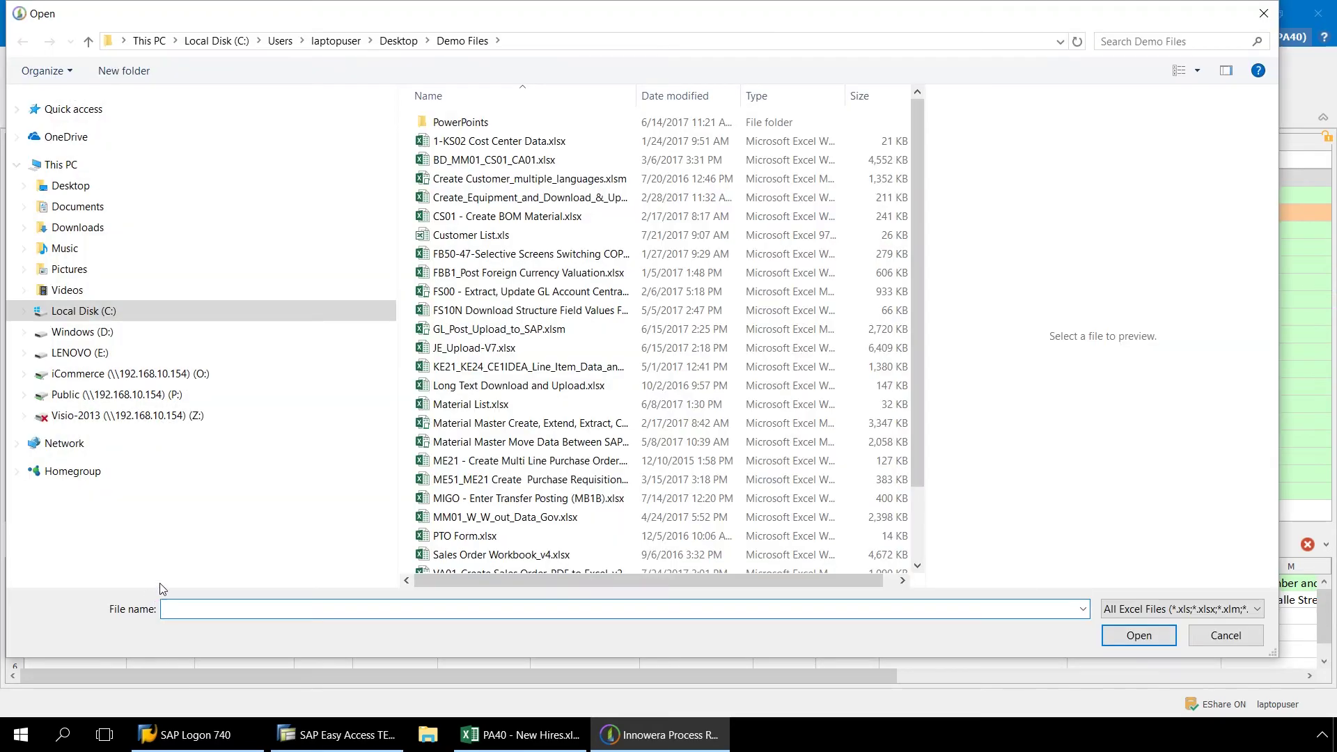
click(82, 186)
double_click(470, 237)
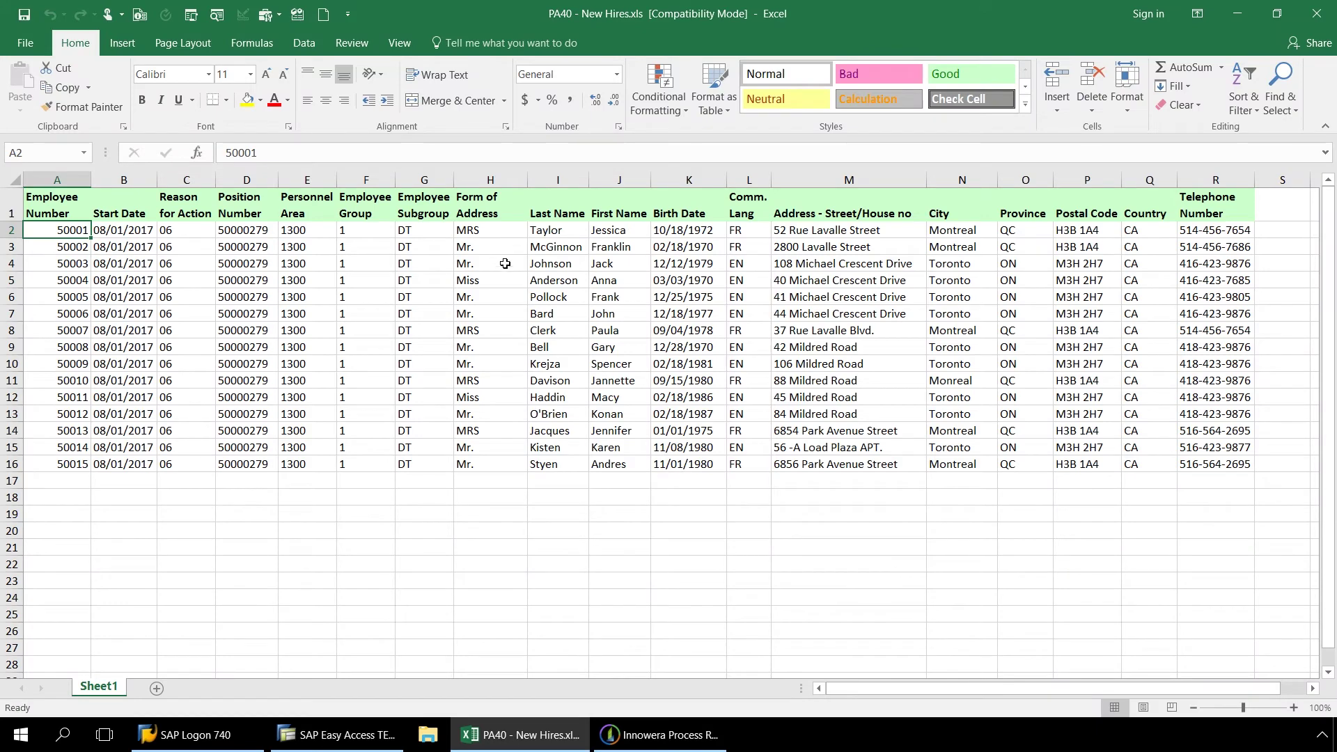
click(654, 735)
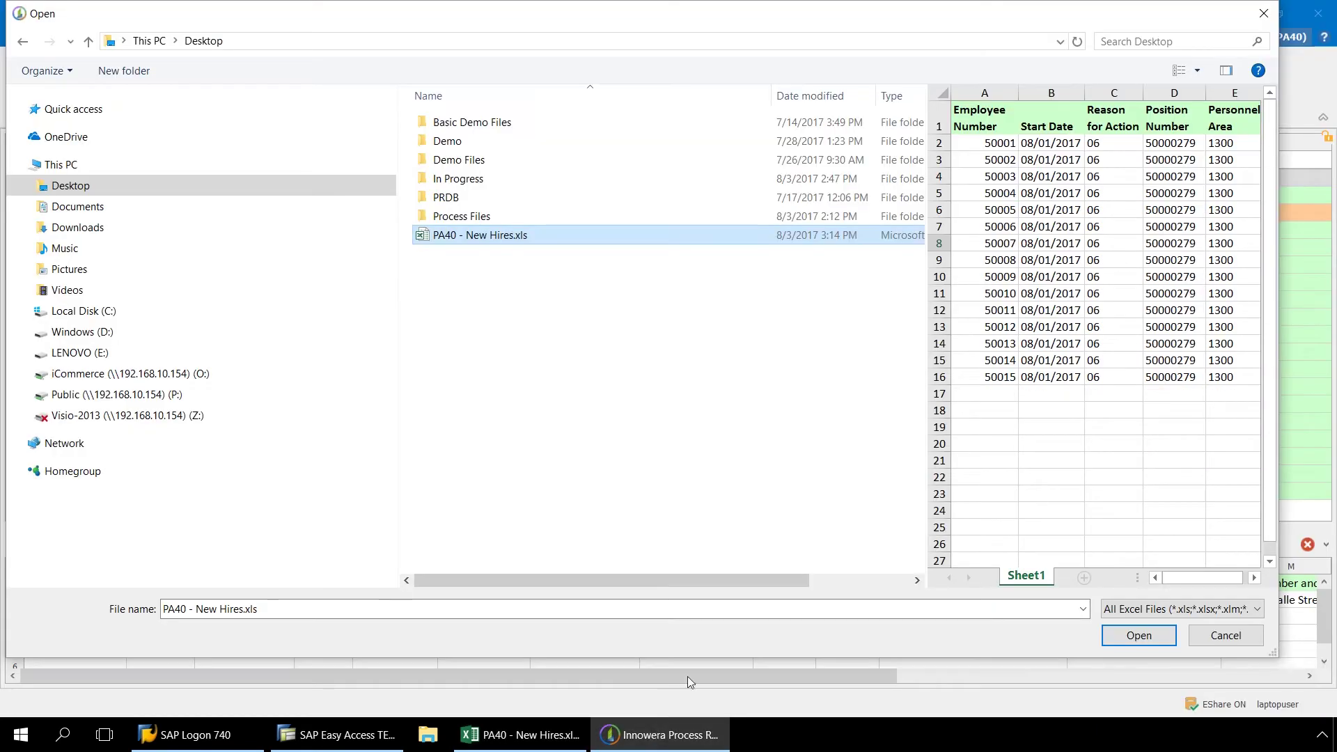
Load PA40 - New Hires.xls and map Postal Code to column P, City to N, District to O.
click(1129, 637)
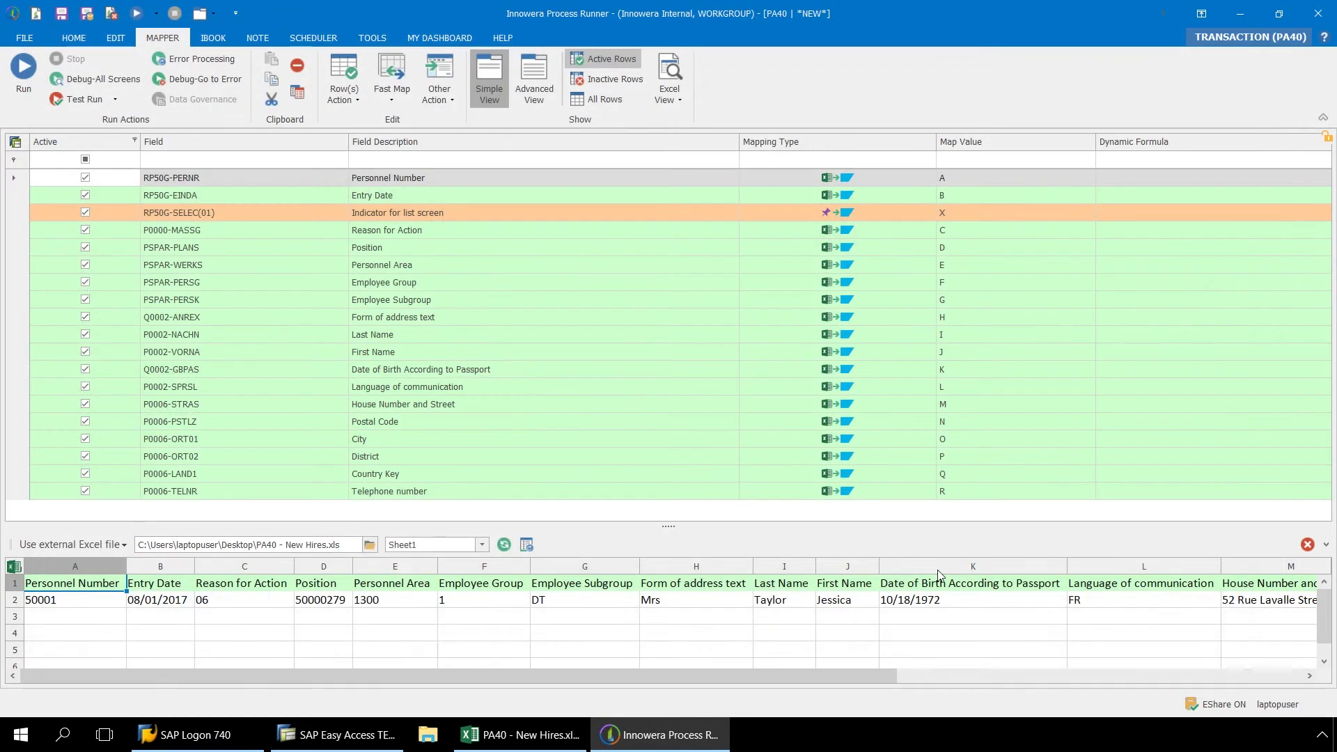
drag(549, 678, 316, 684)
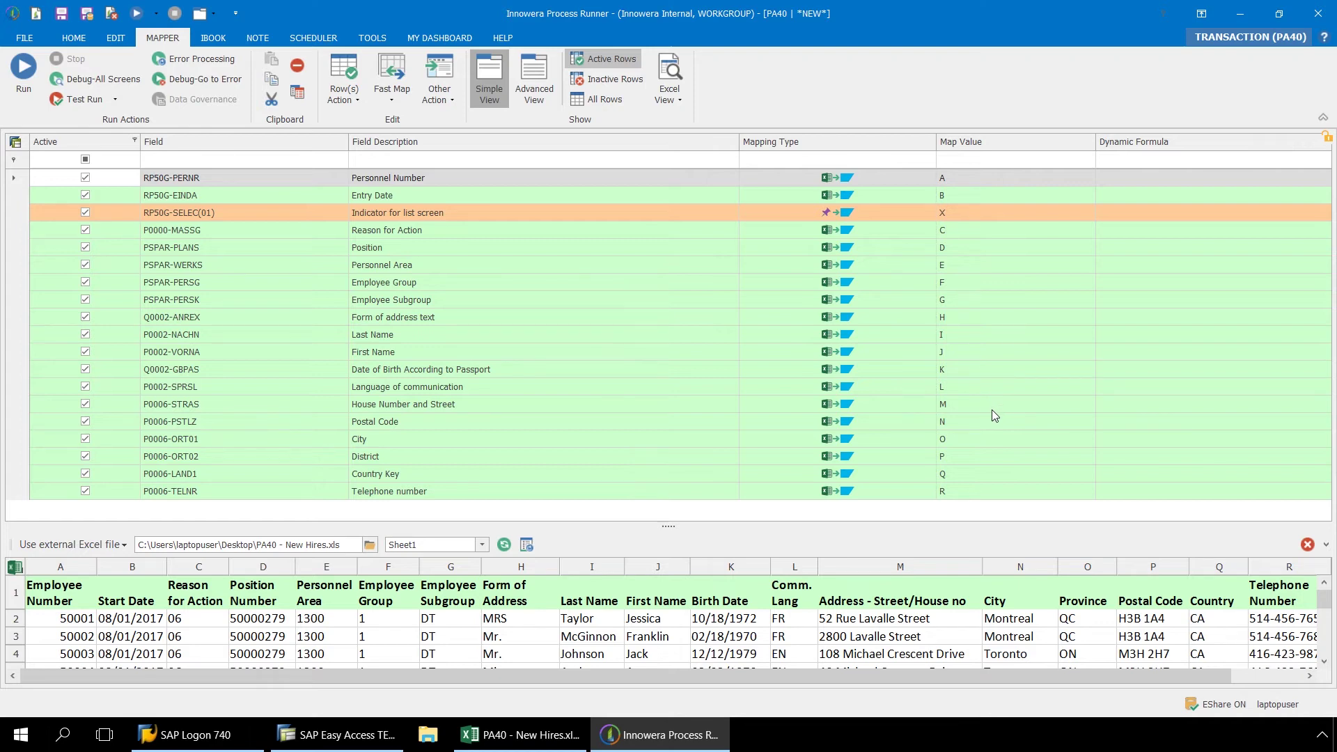
click(957, 422)
drag(1142, 565, 991, 423)
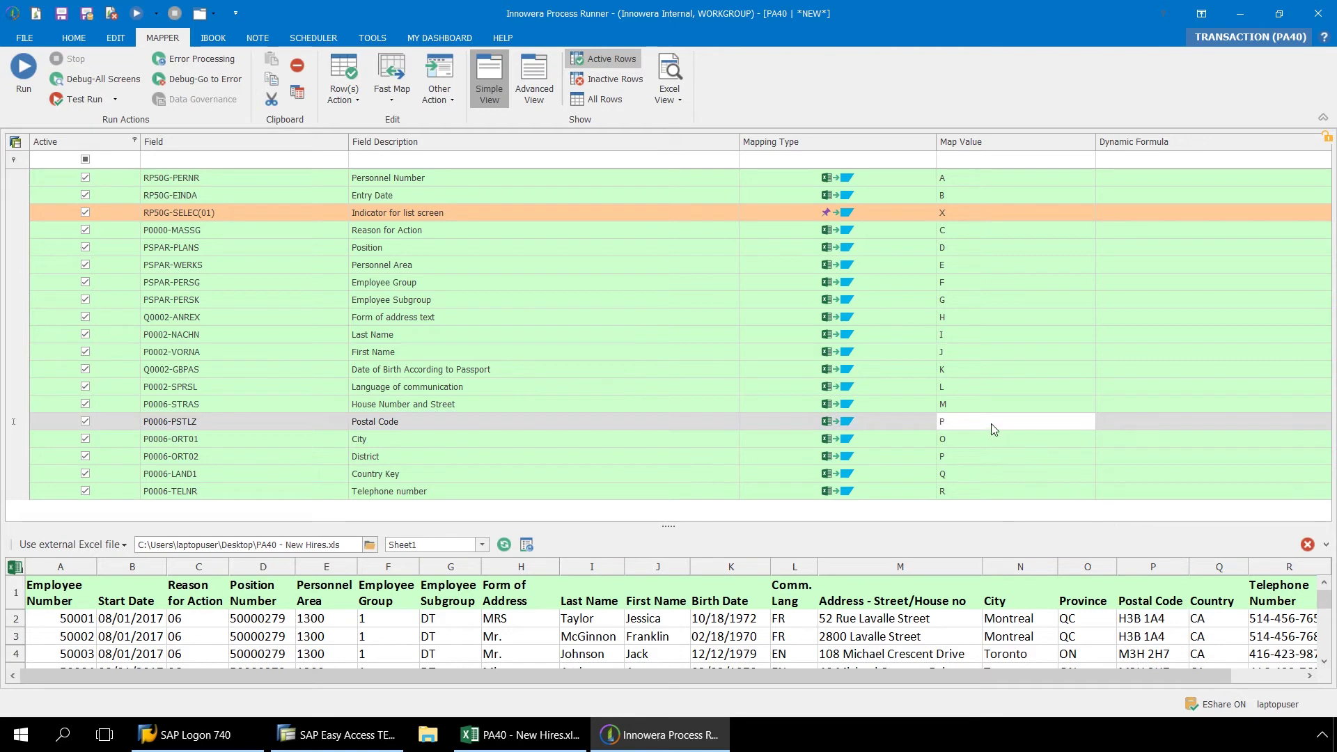
drag(1027, 563, 983, 440)
drag(1085, 565, 978, 461)
click(77, 37)
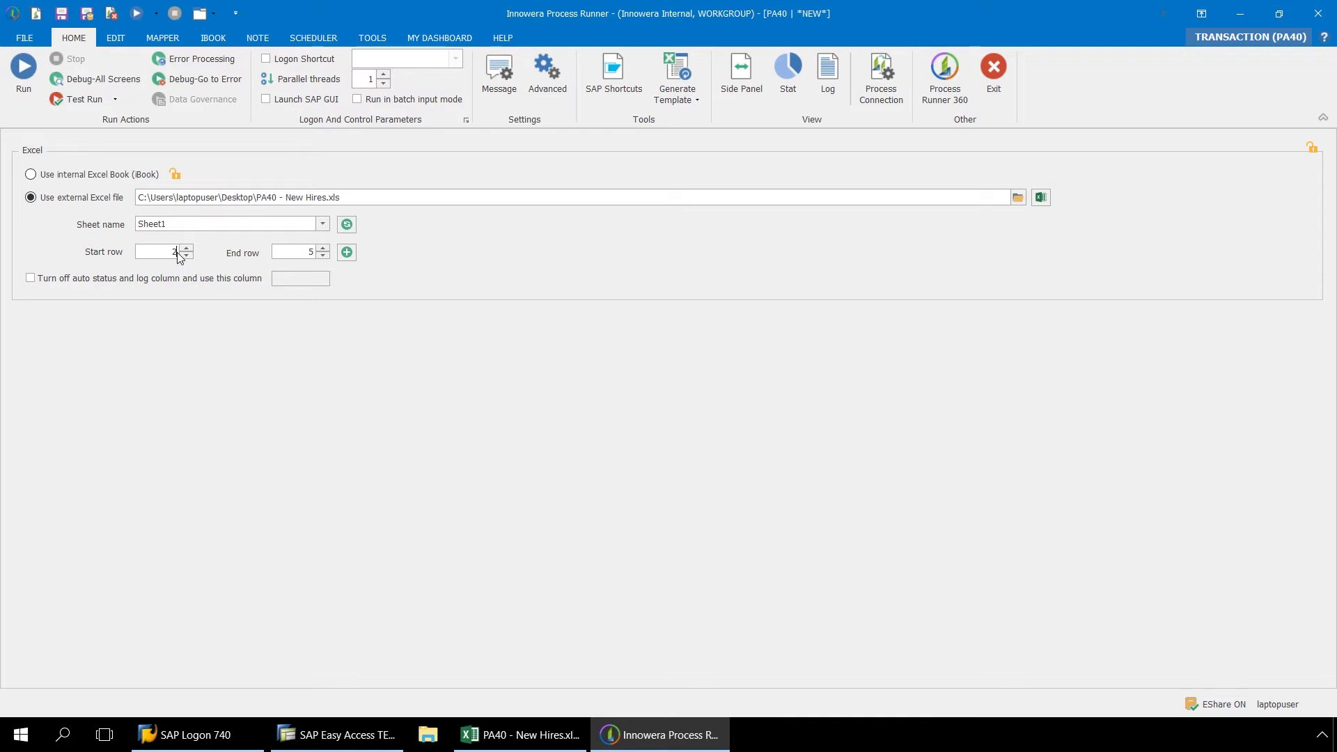
Set the run range to start at Excel row 3 and end at row 16.
text(3)
click(315, 254)
text(16)
Start the run and save the process locally in the Desktop's Process Files folder.
click(26, 85)
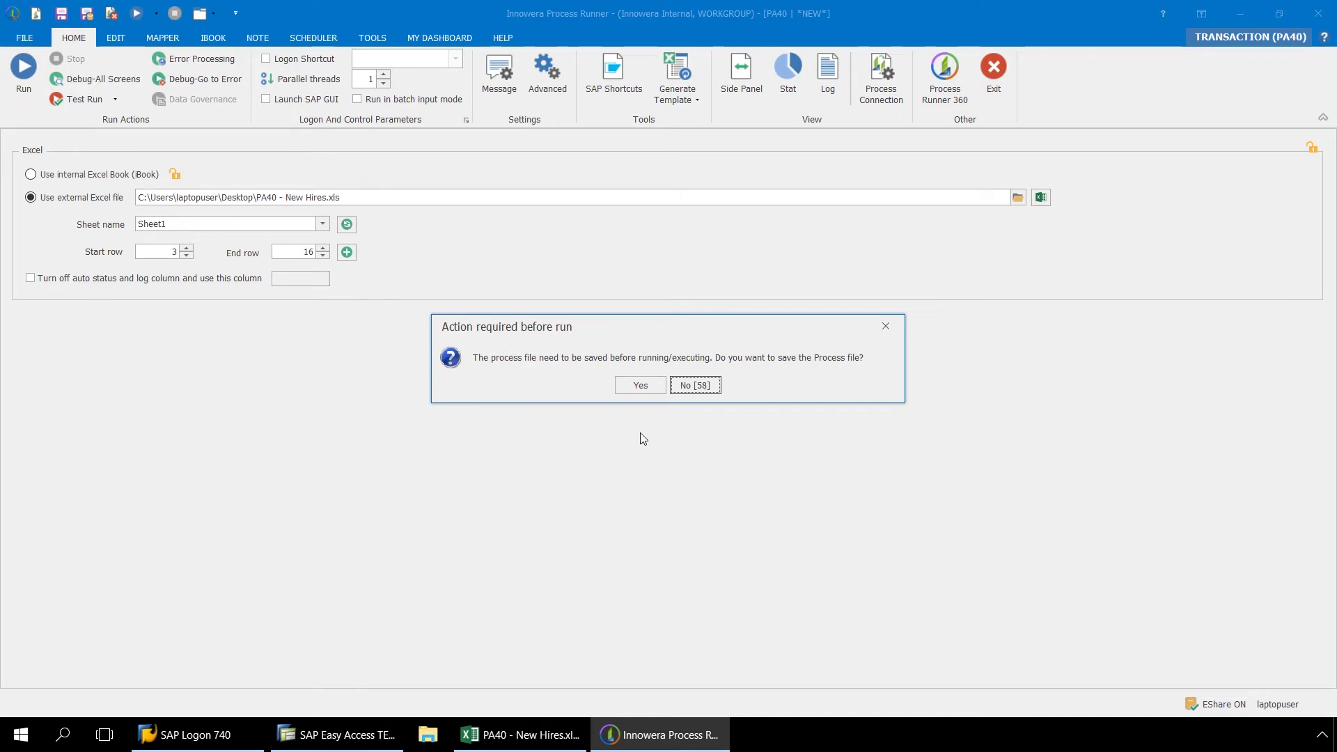
click(640, 385)
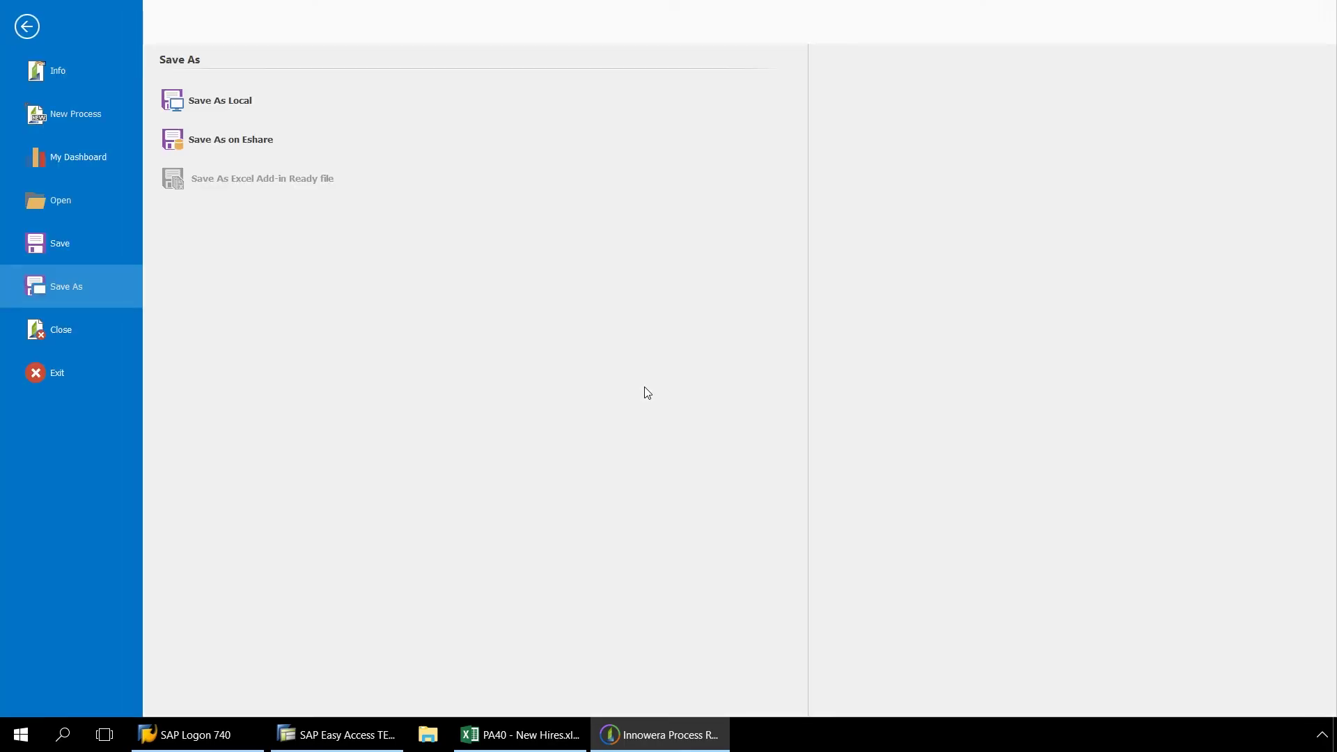
click(219, 103)
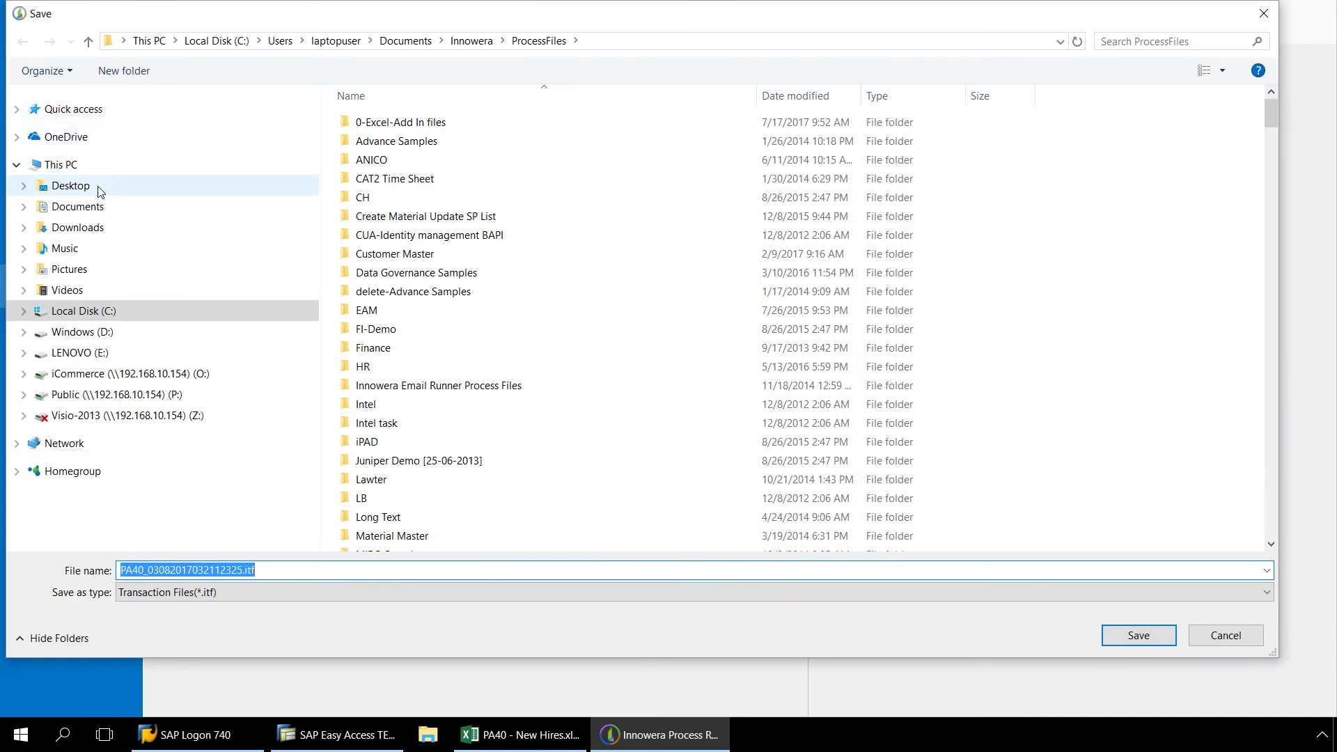
click(100, 192)
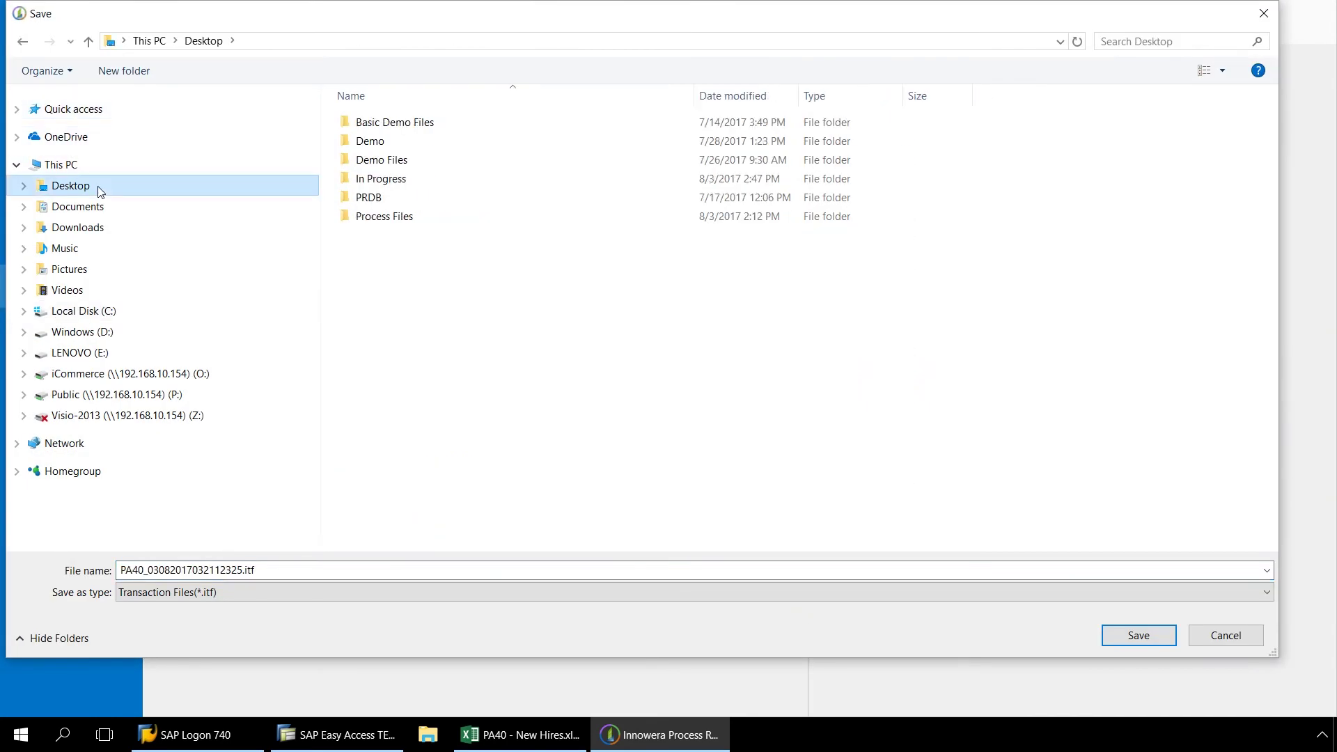
double_click(398, 220)
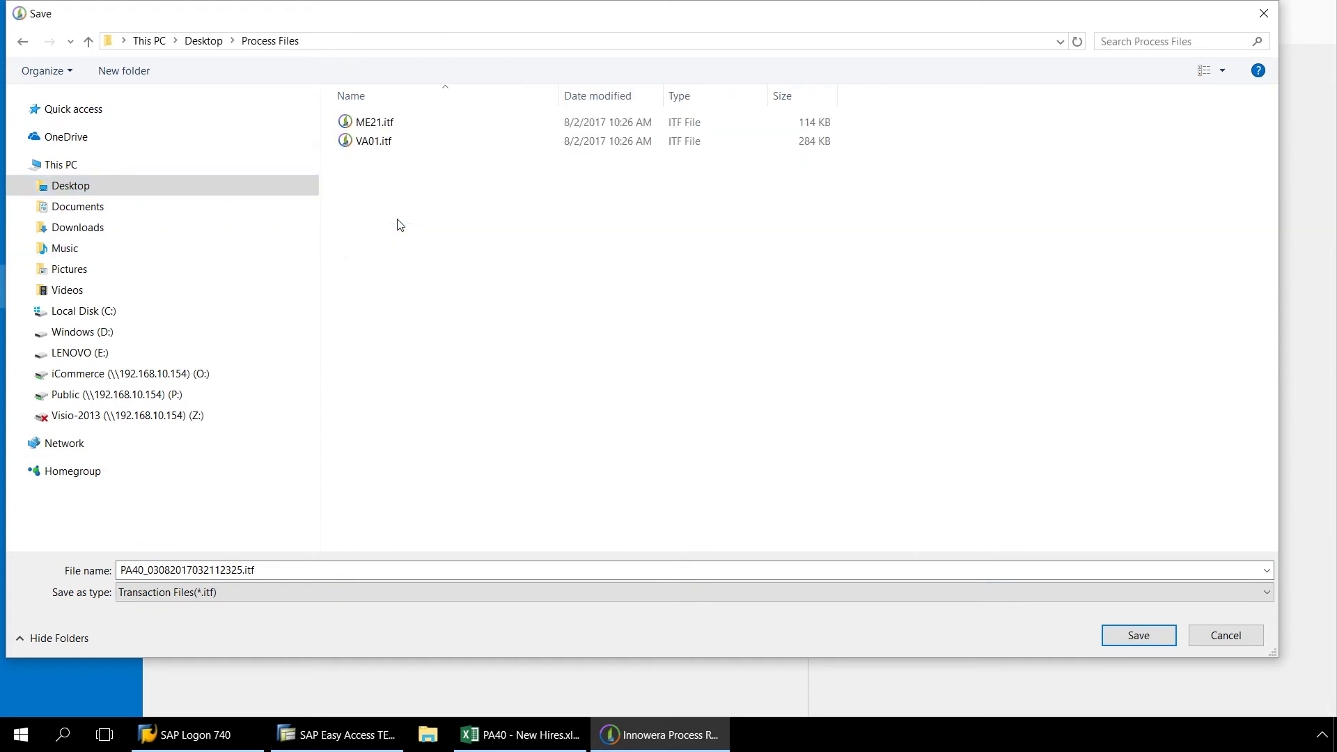
click(1135, 635)
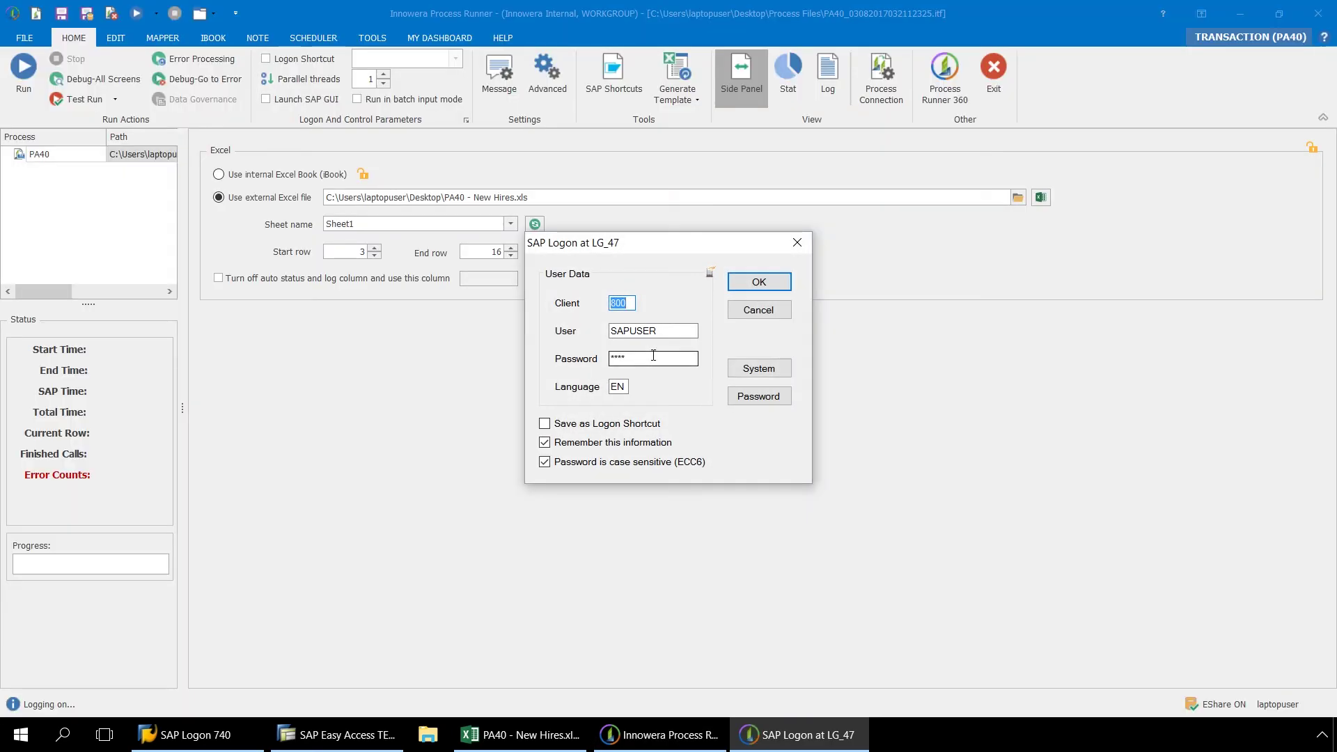
Log on to SAP system LG_47 with the account password and run the process through row 16.
click(745, 374)
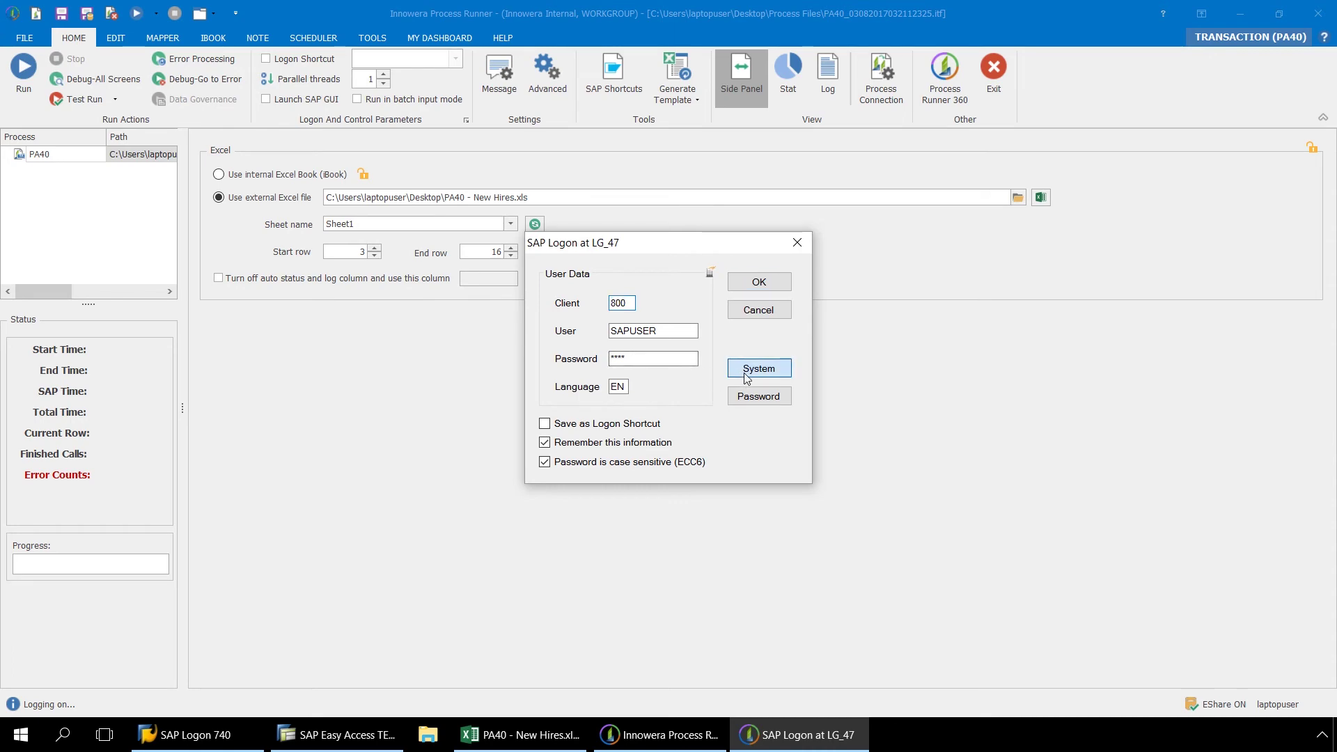
drag(1018, 338, 1043, 433)
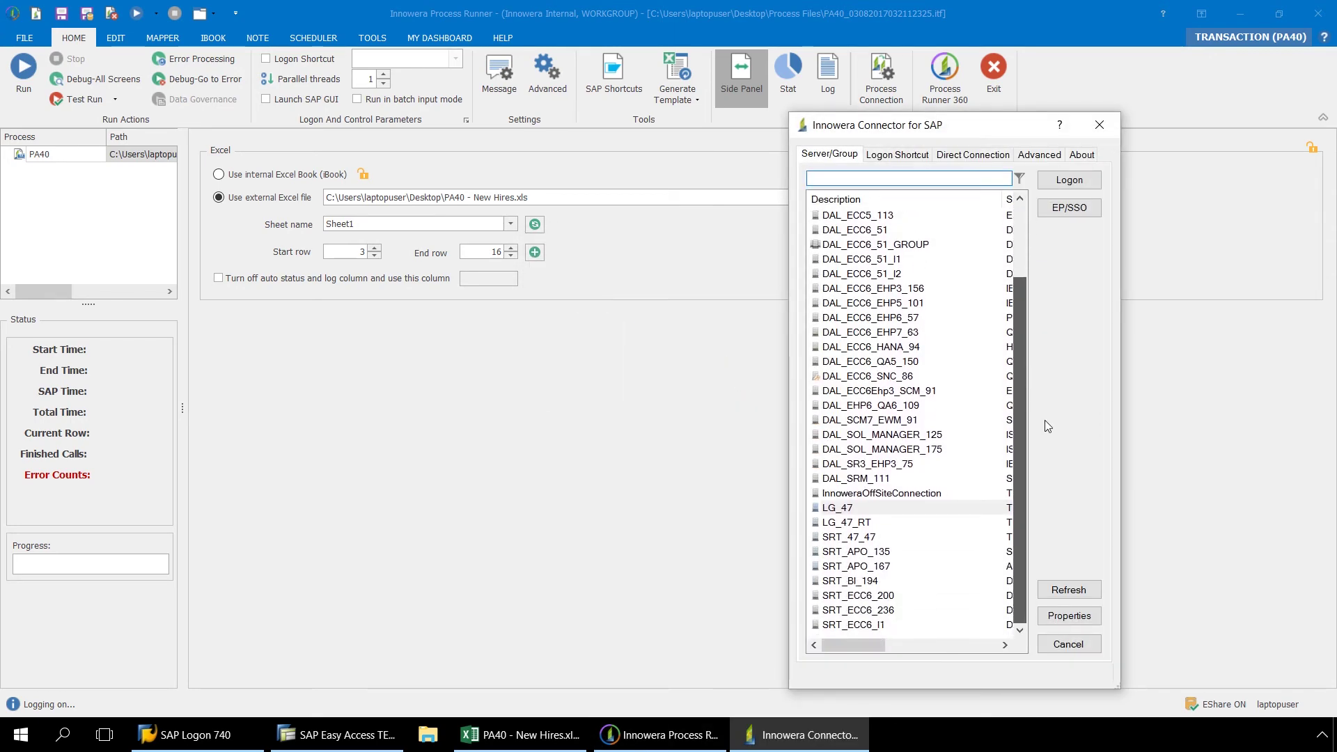
click(852, 513)
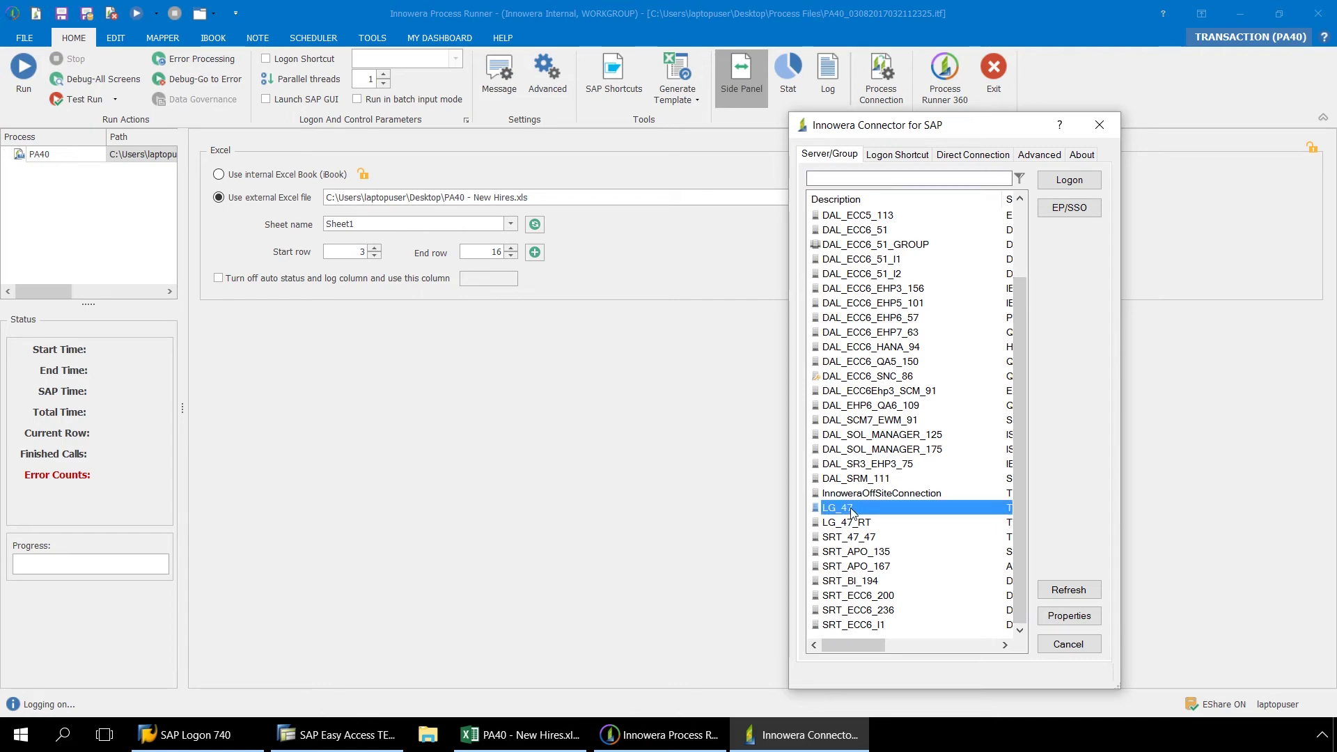
click(1062, 179)
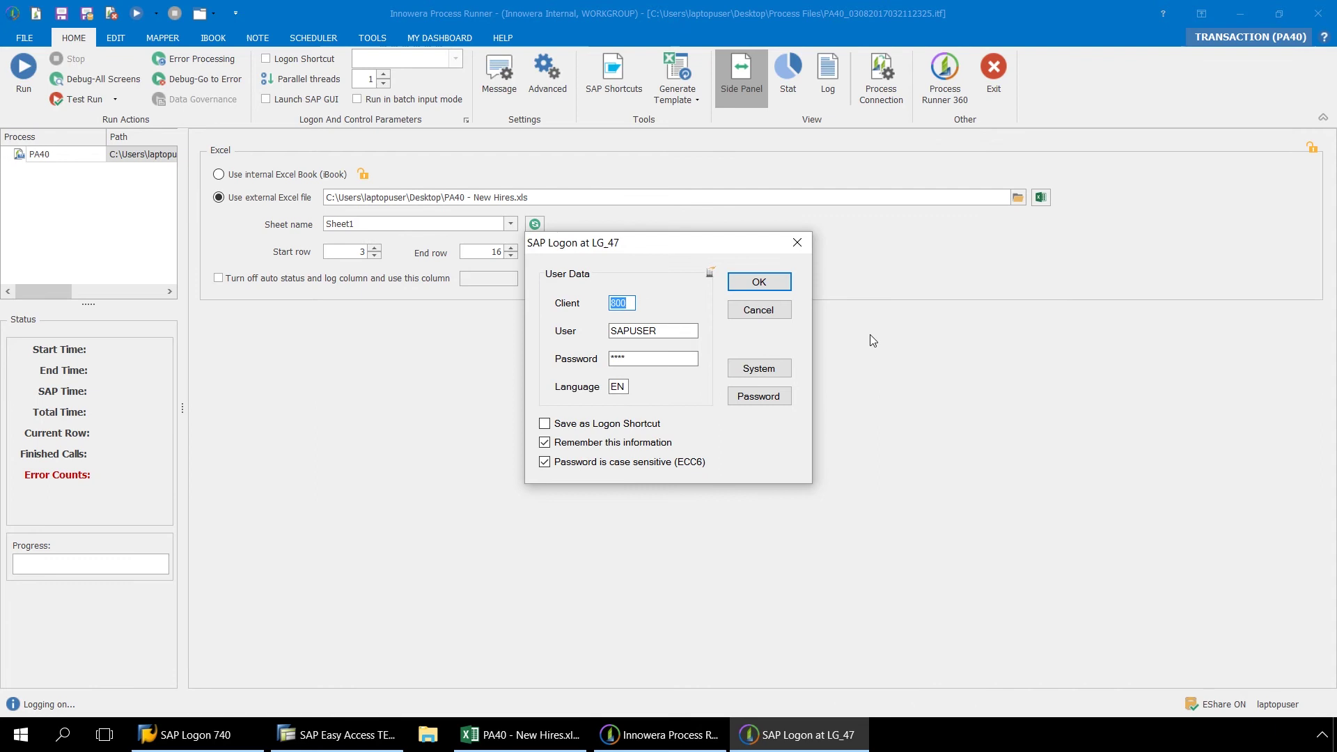
click(641, 358)
click(759, 282)
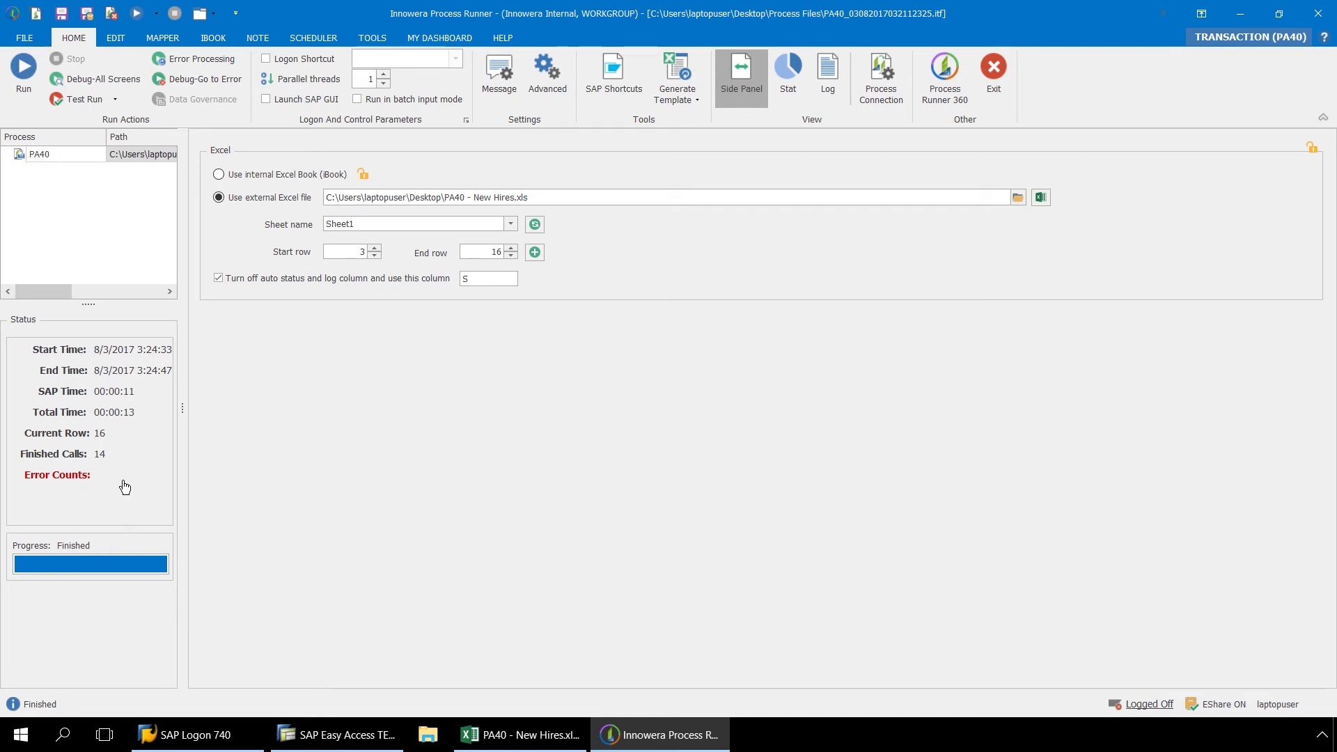
Check the New Hires sheet's status column for 'Record created' on rows 3–16, then switch to SAP Easy Access.
click(526, 733)
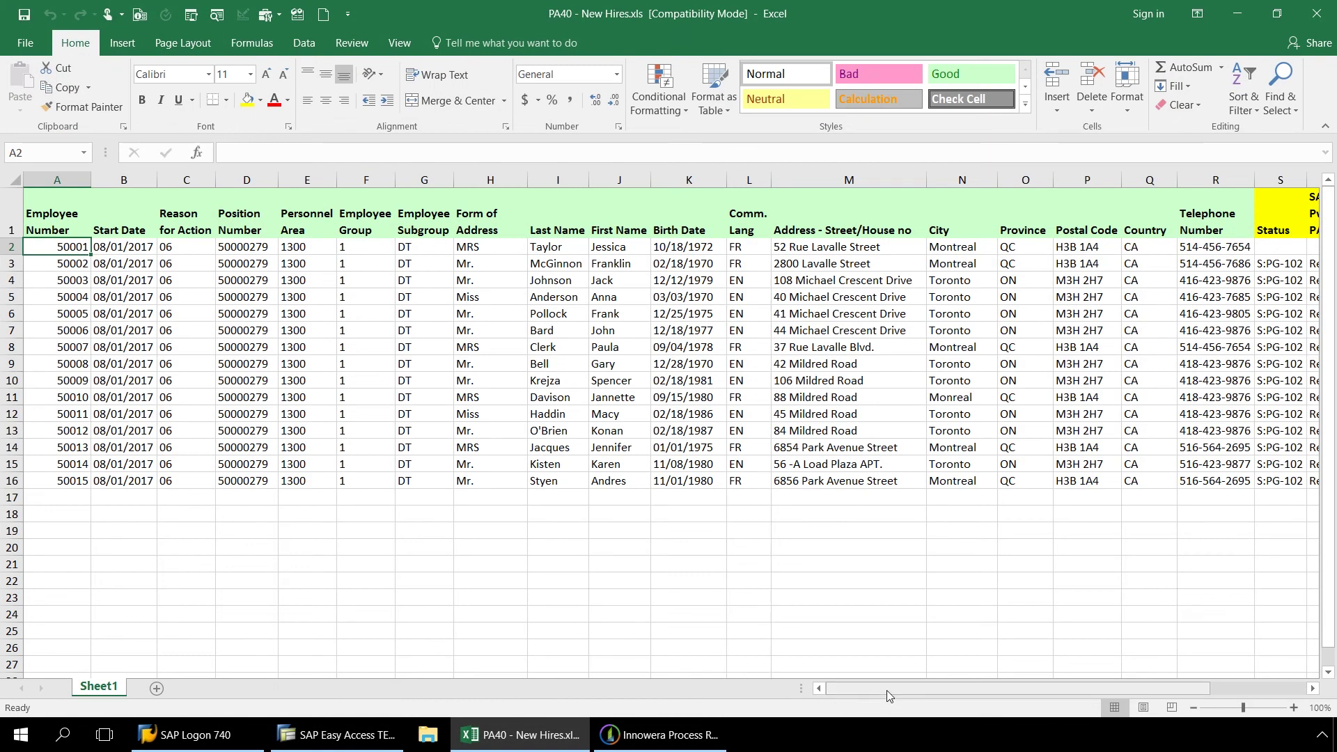
drag(888, 687, 958, 688)
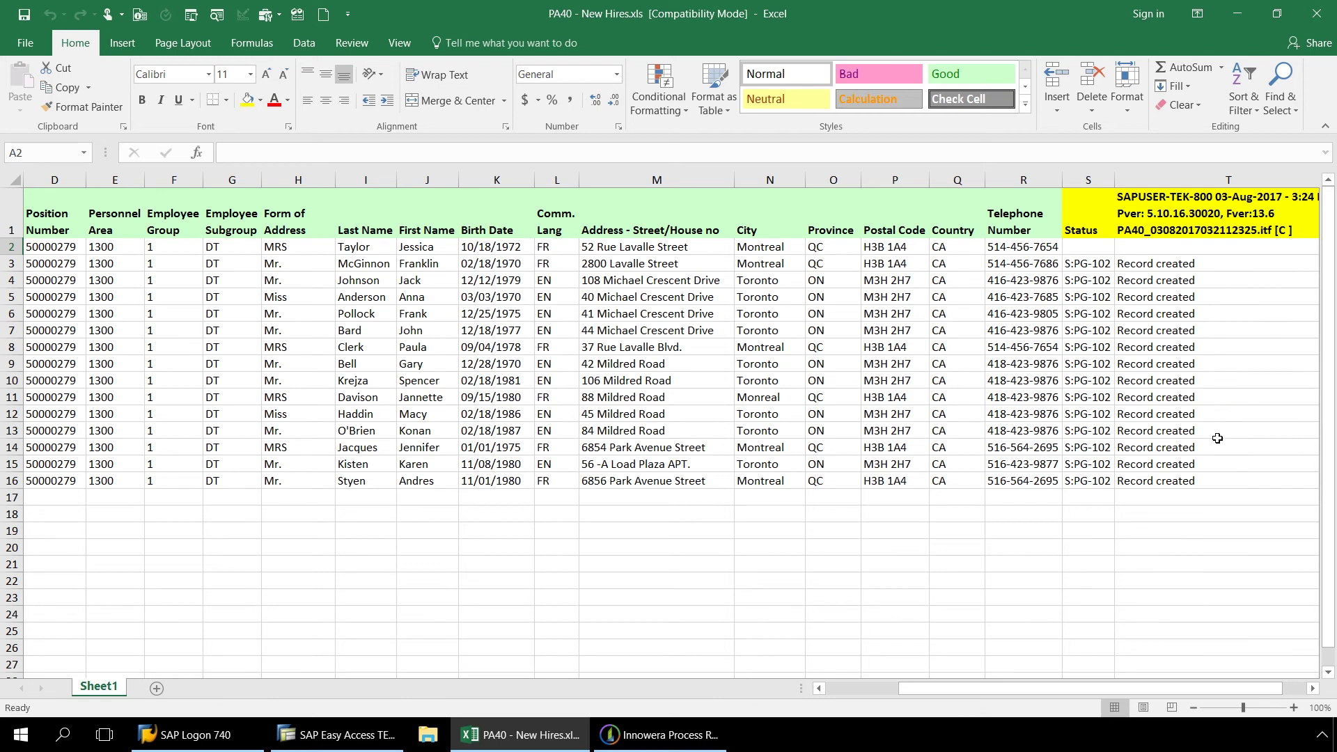
drag(939, 687, 863, 695)
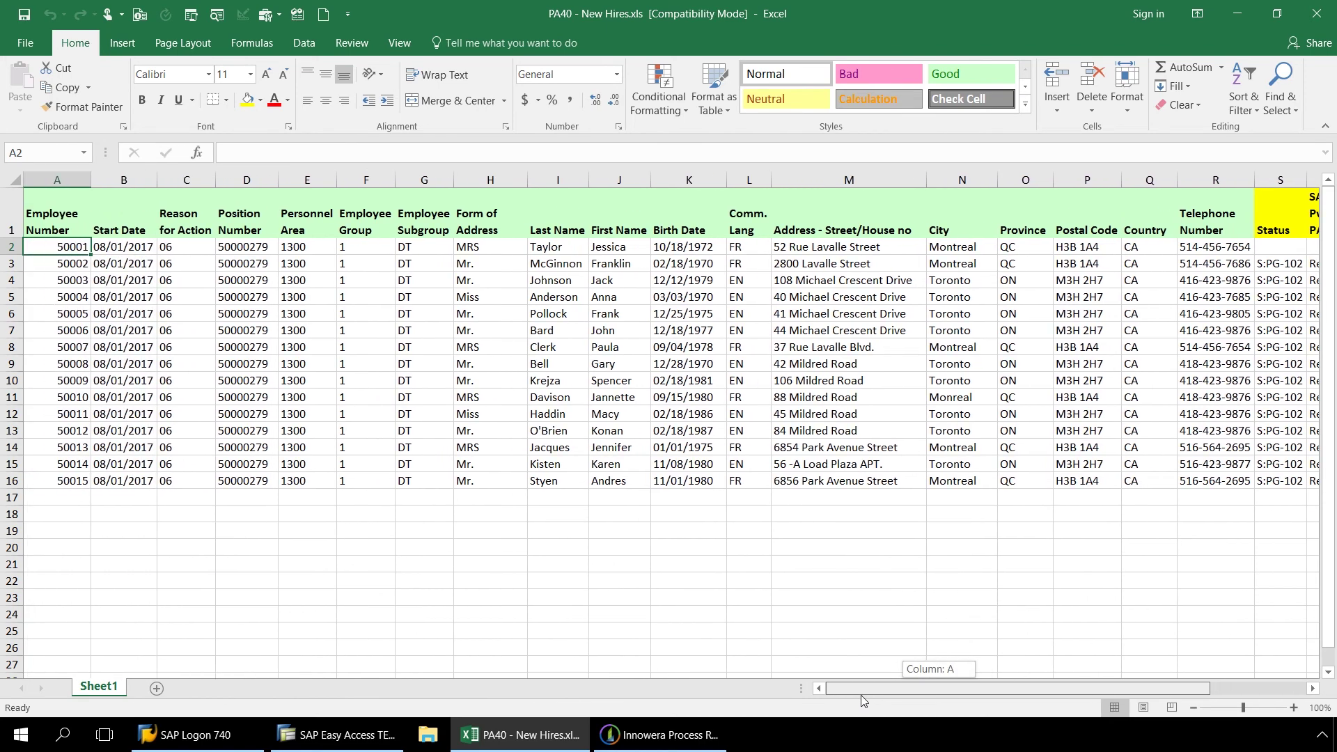
click(80, 266)
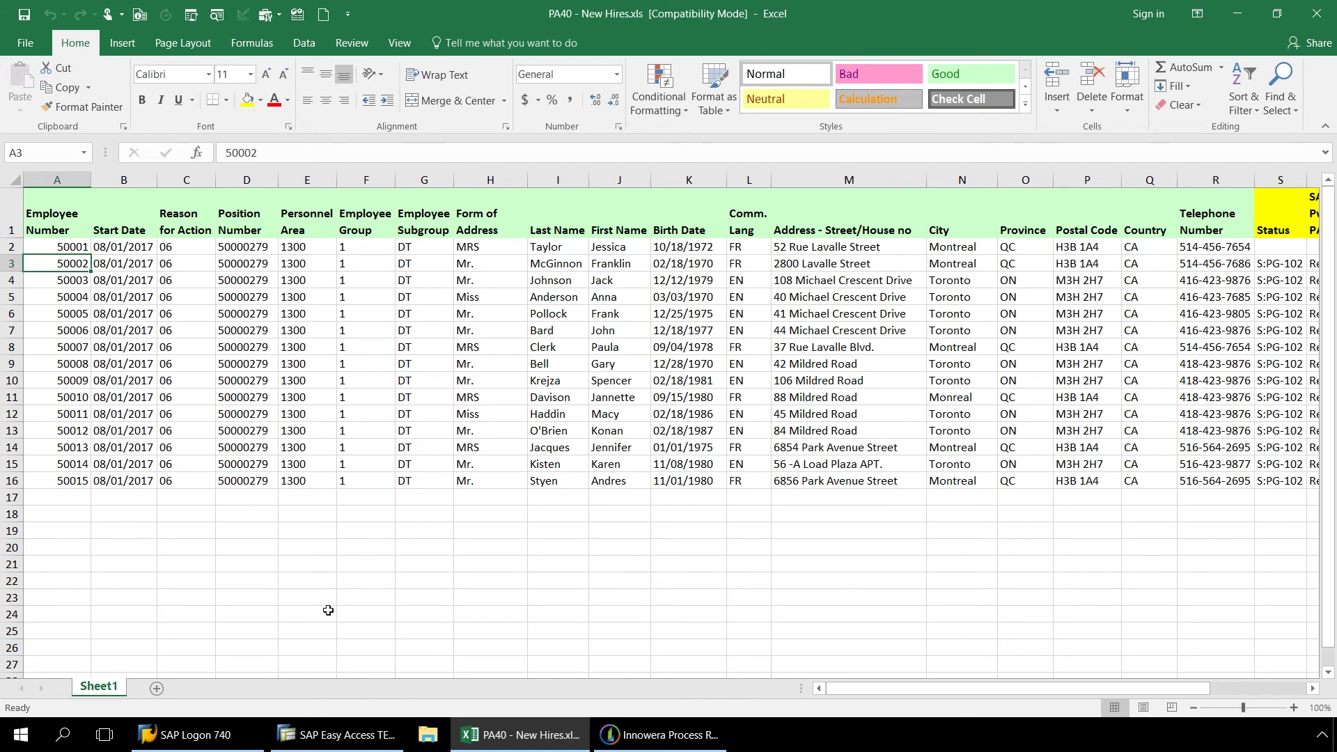
click(338, 737)
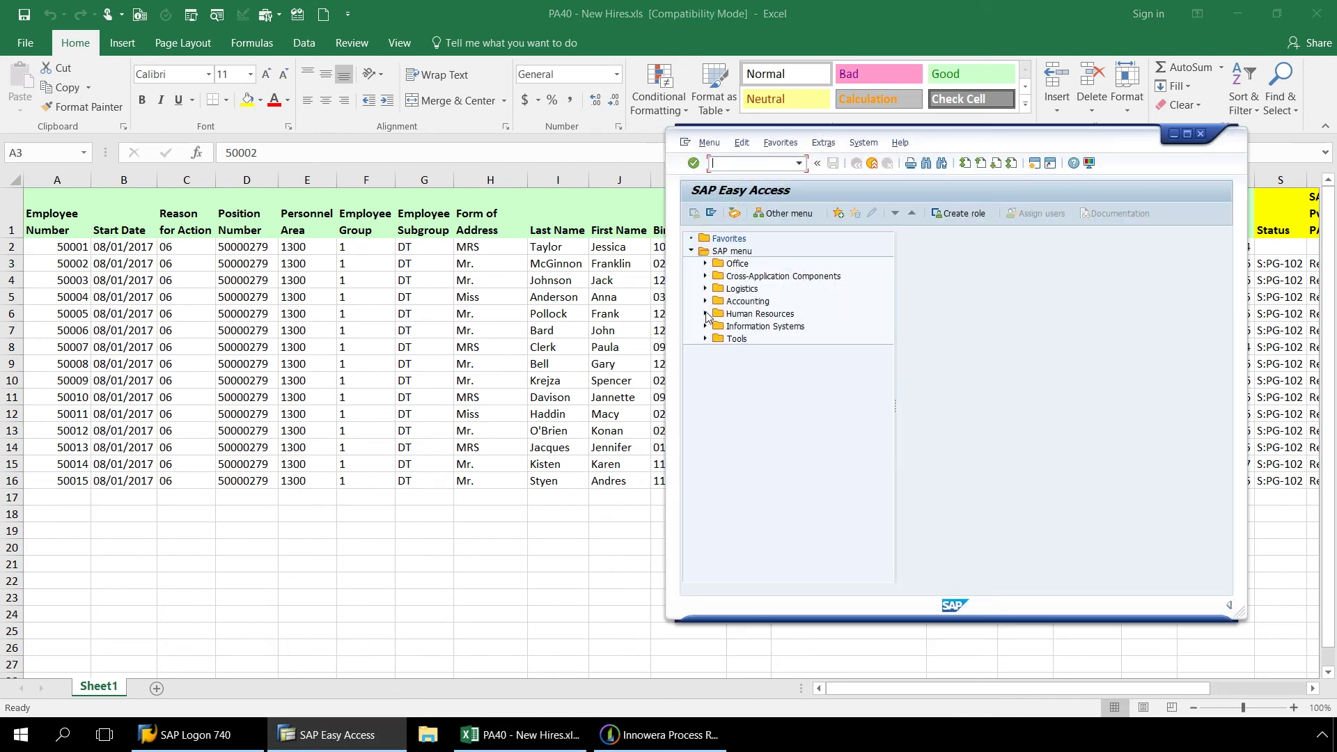
Open transaction PA30 and load the second new hire's pasted personnel number.
click(738, 164)
text(PA30)
click(692, 165)
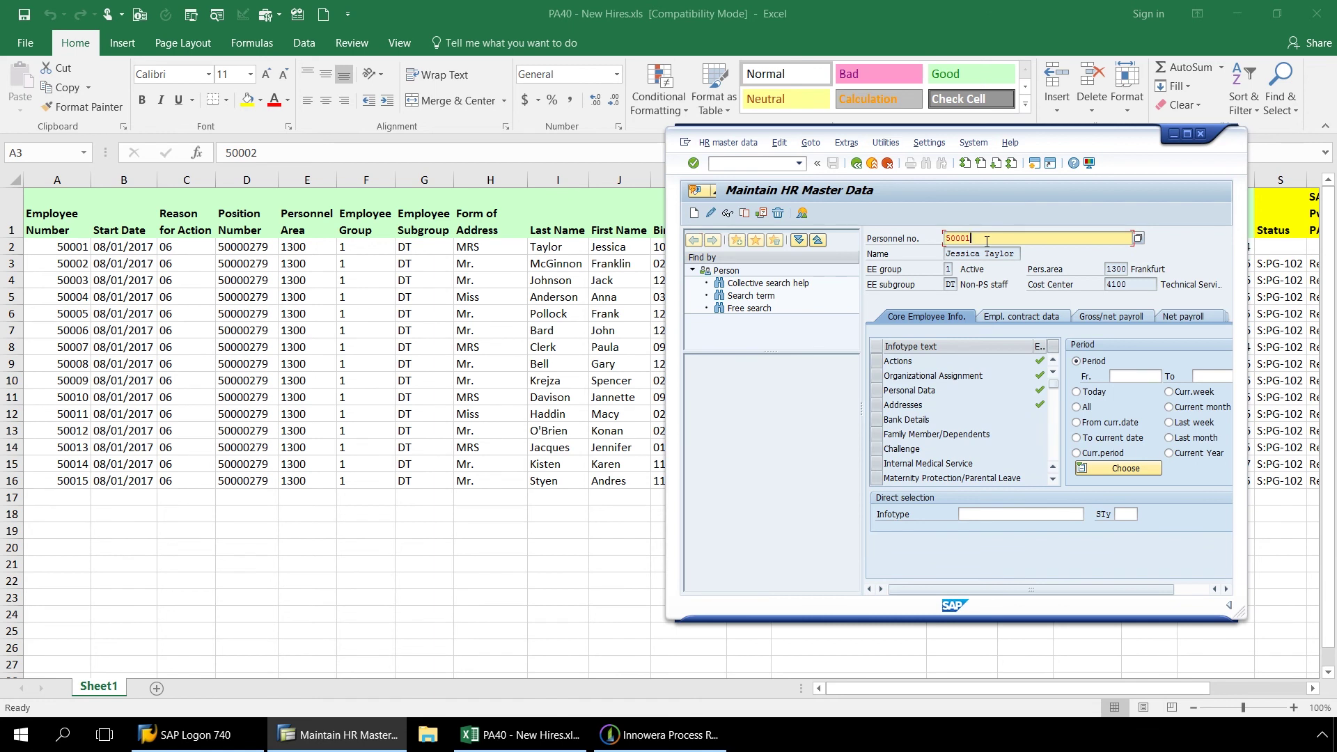
text(50002)
key(Return)
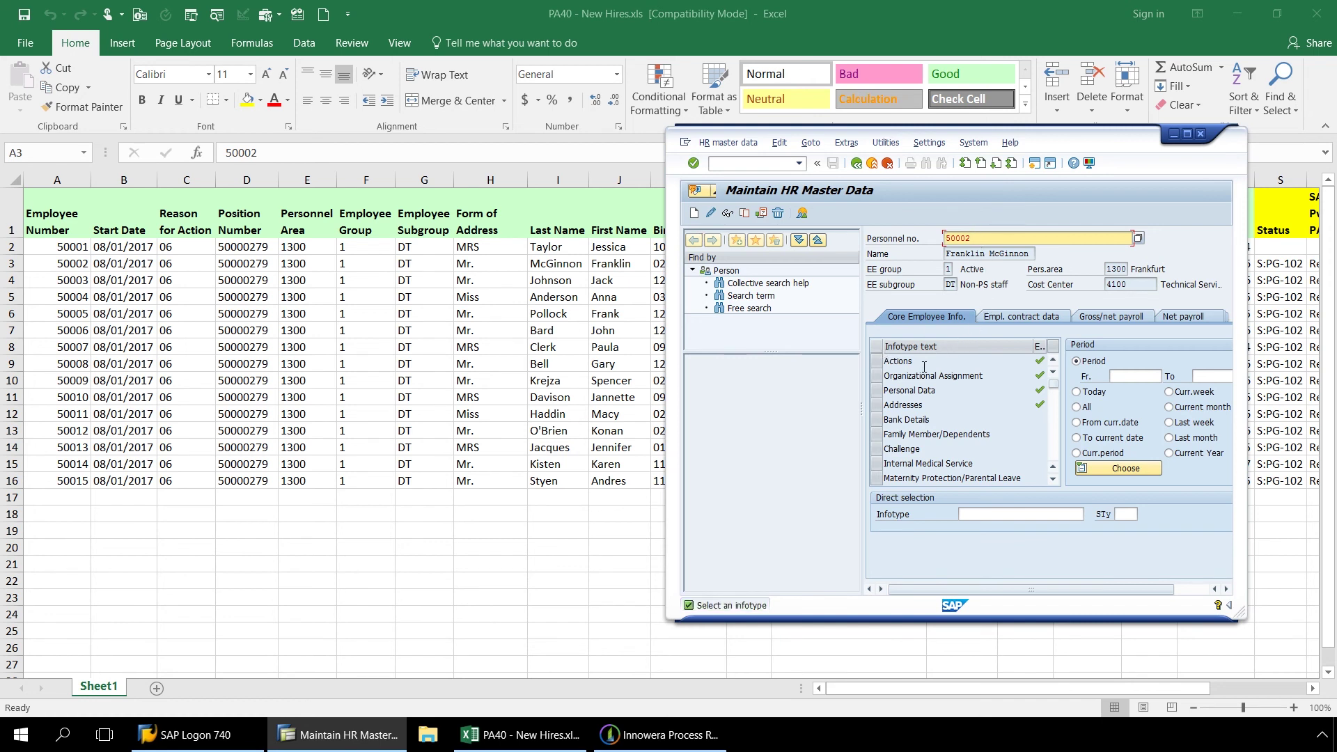
Display the Personal Data infotype, then the Addresses record showing a Montreal, Canada residence.
click(876, 391)
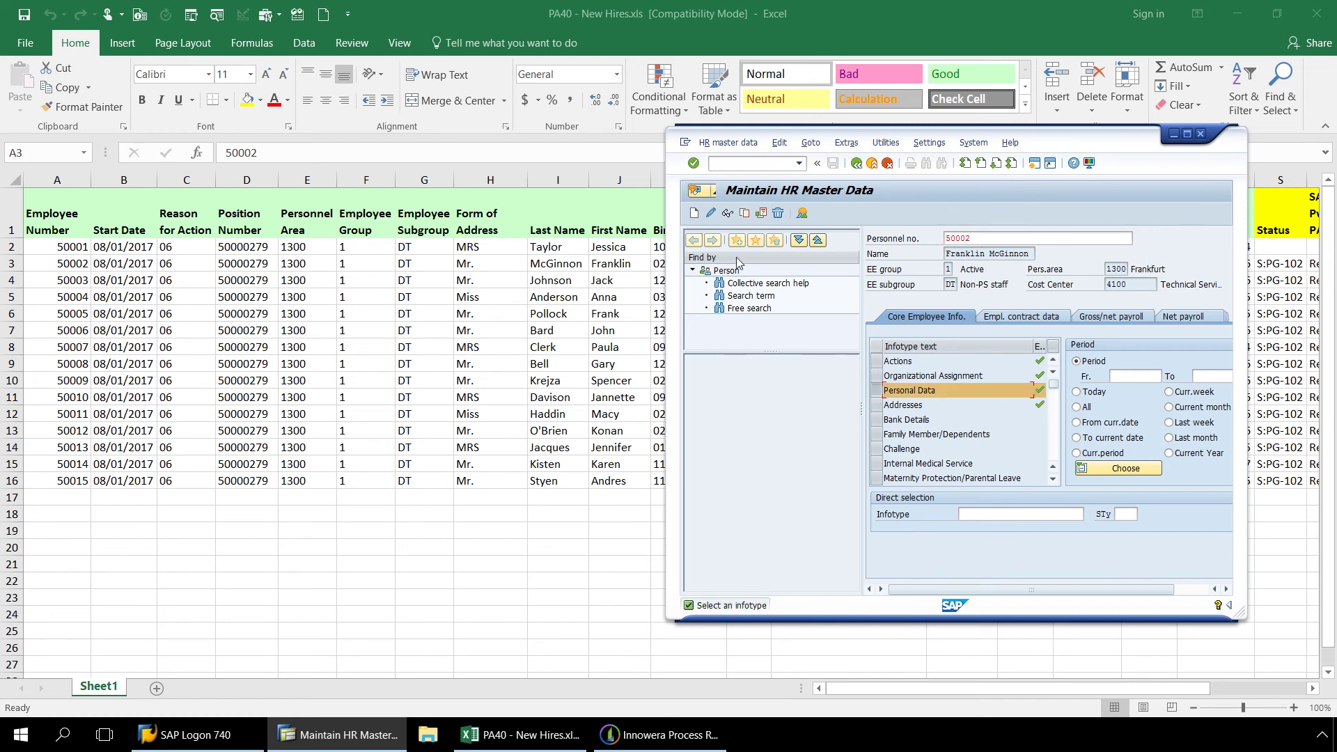
click(726, 214)
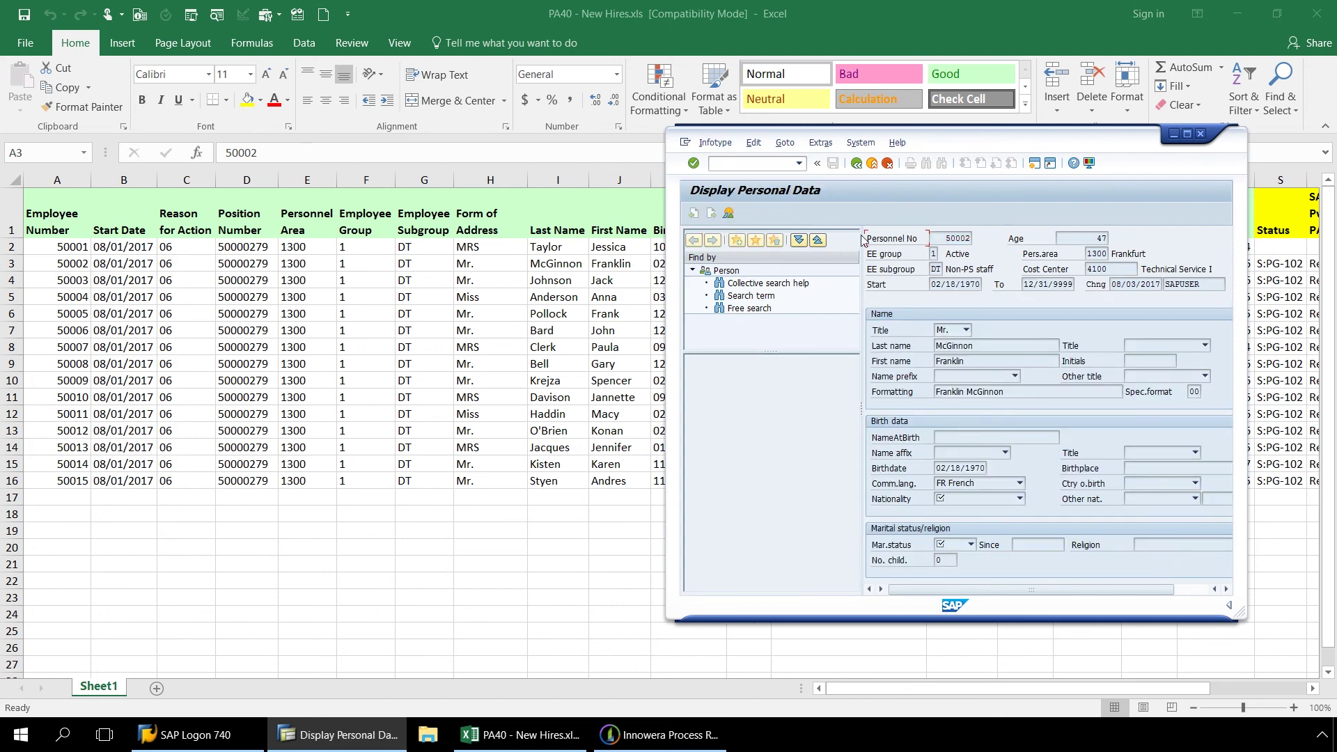
click(856, 164)
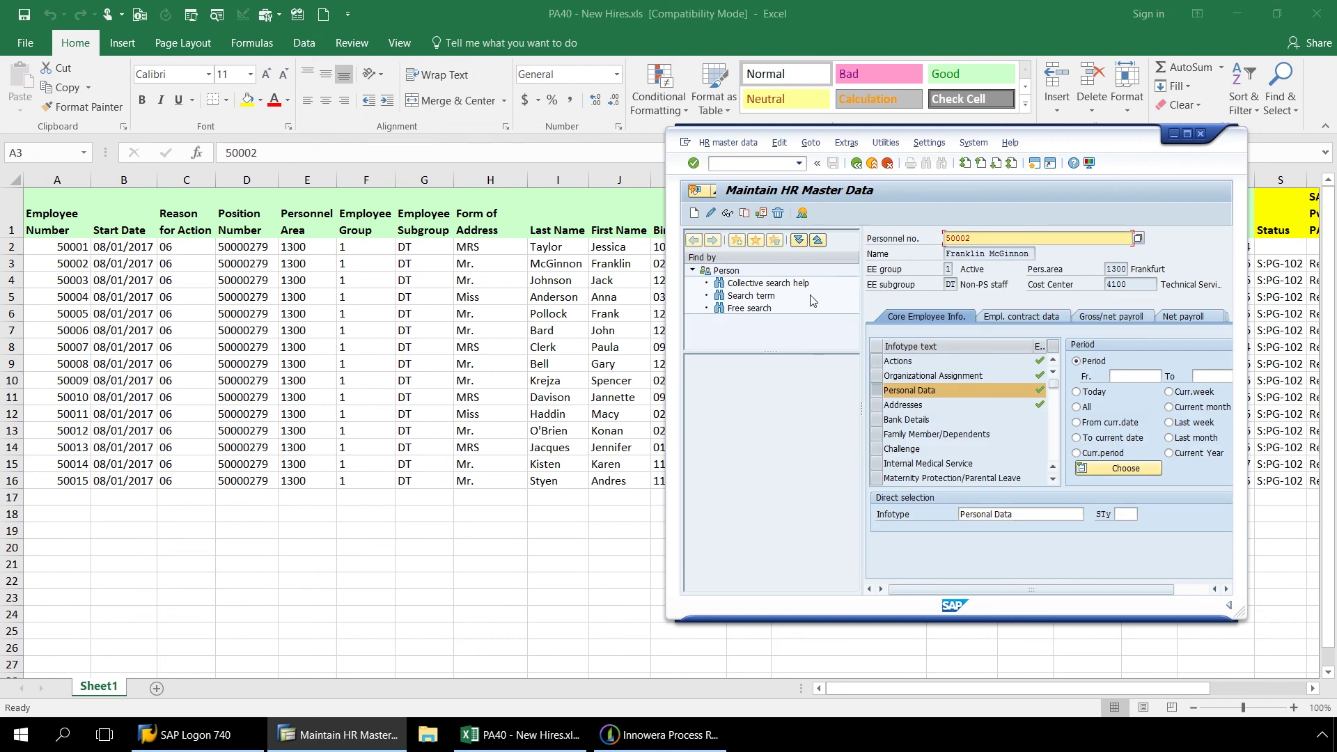
click(879, 407)
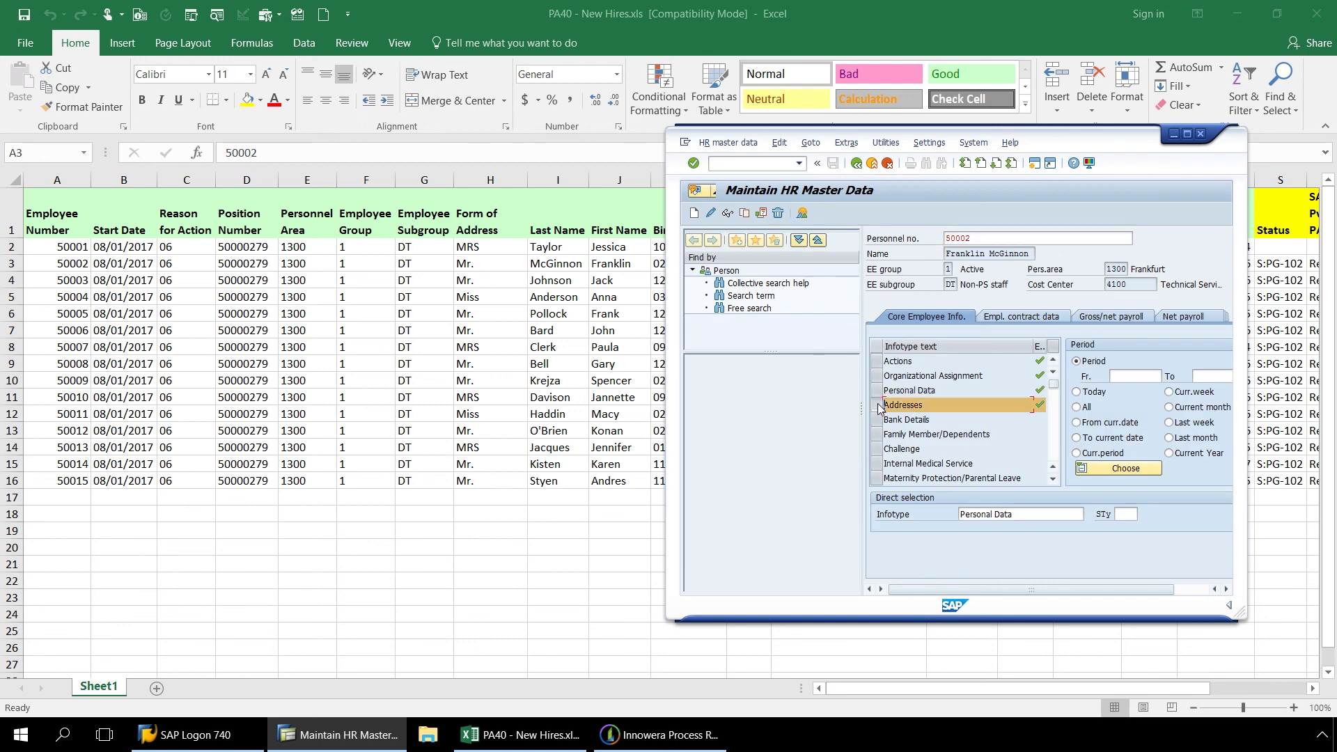
click(727, 213)
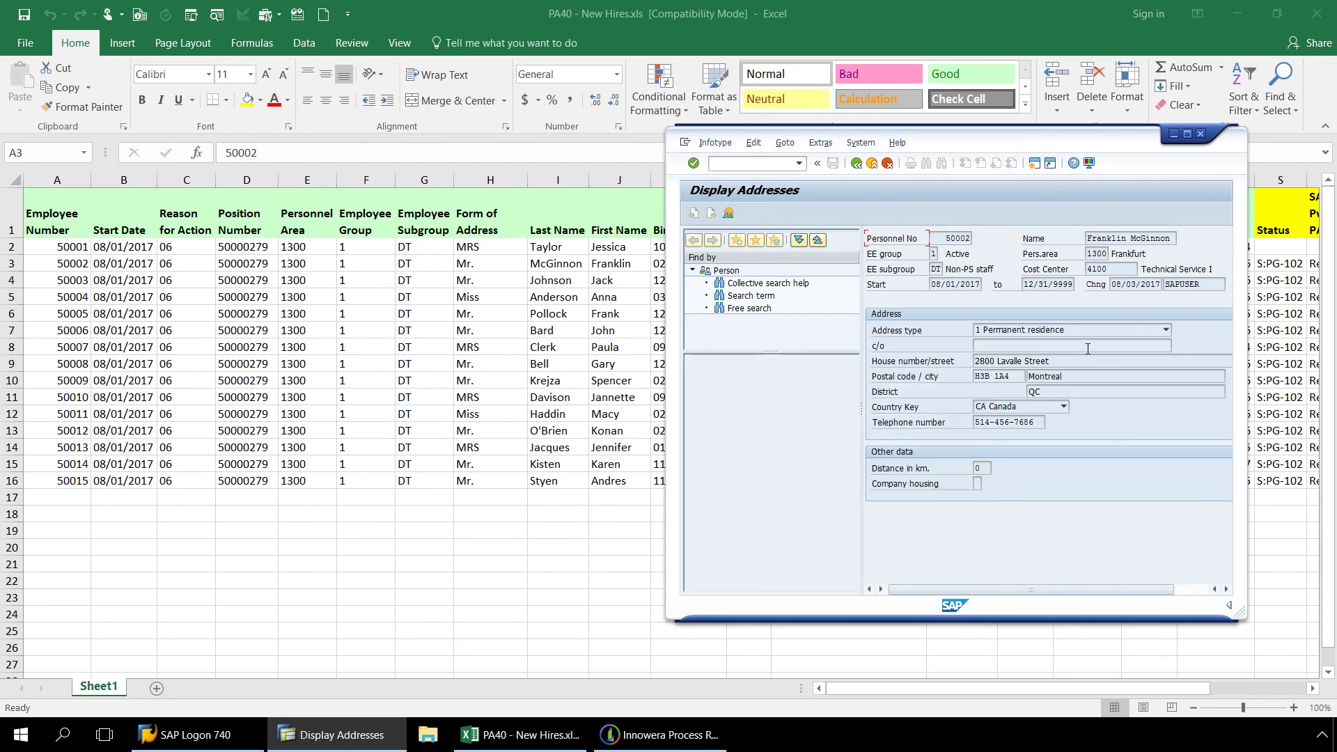